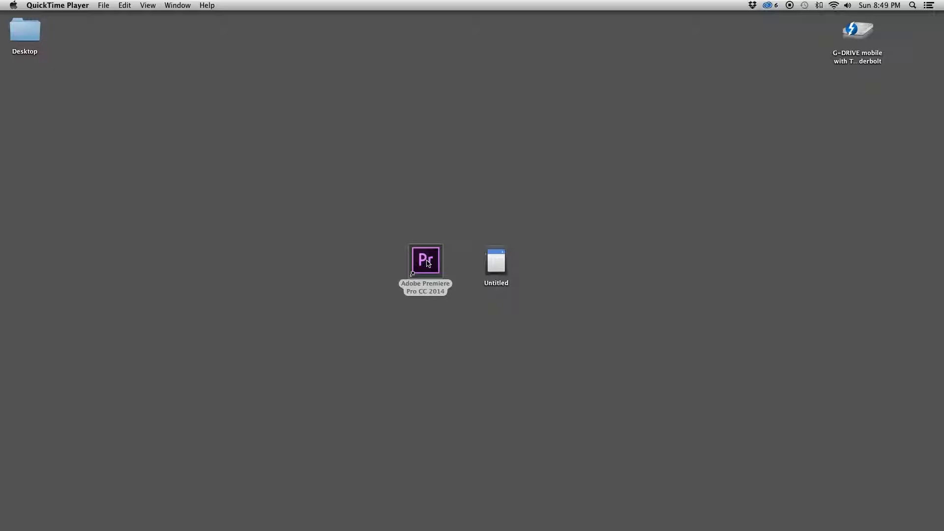
Step: Open Adobe Premiere Pro CC 2014 and create a new project named Basic Editing with the default location and general settings
click(428, 263)
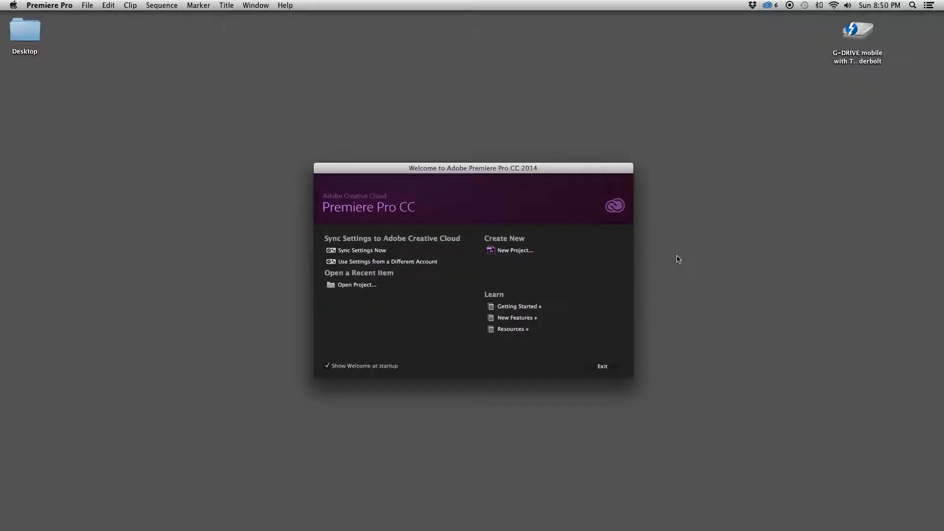
click(521, 252)
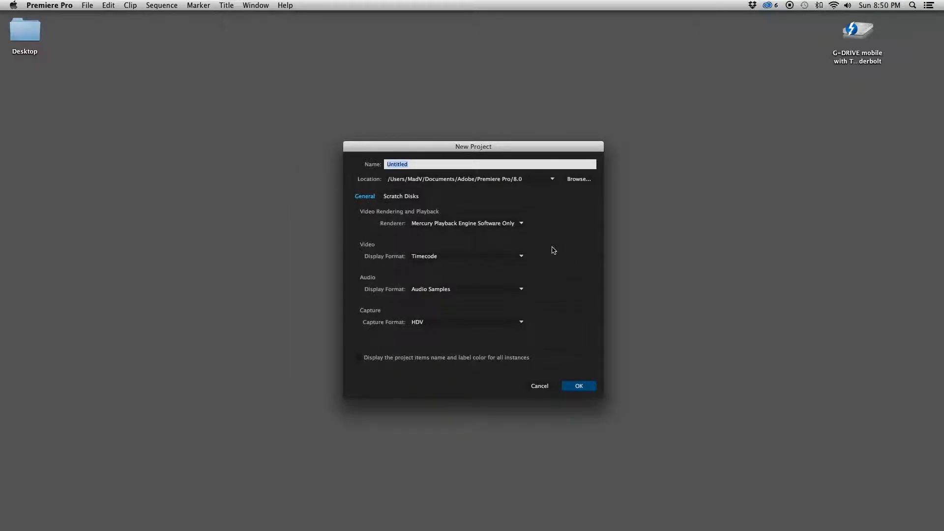
key(BackSpace)
text(Basic Editing)
click(413, 196)
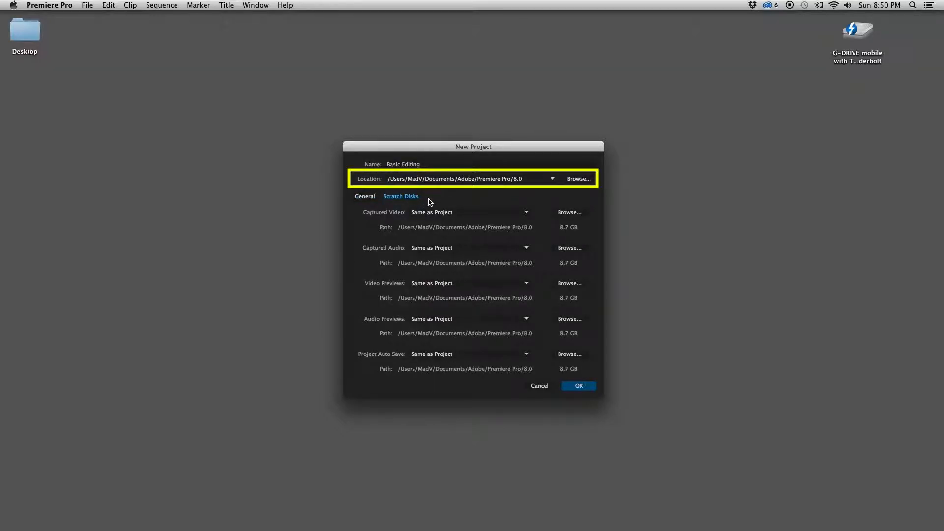
click(370, 196)
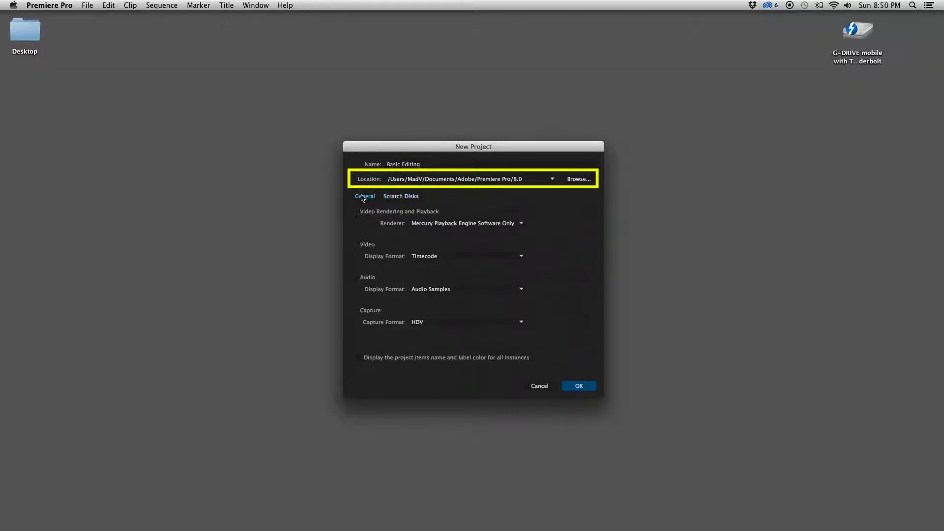
click(590, 389)
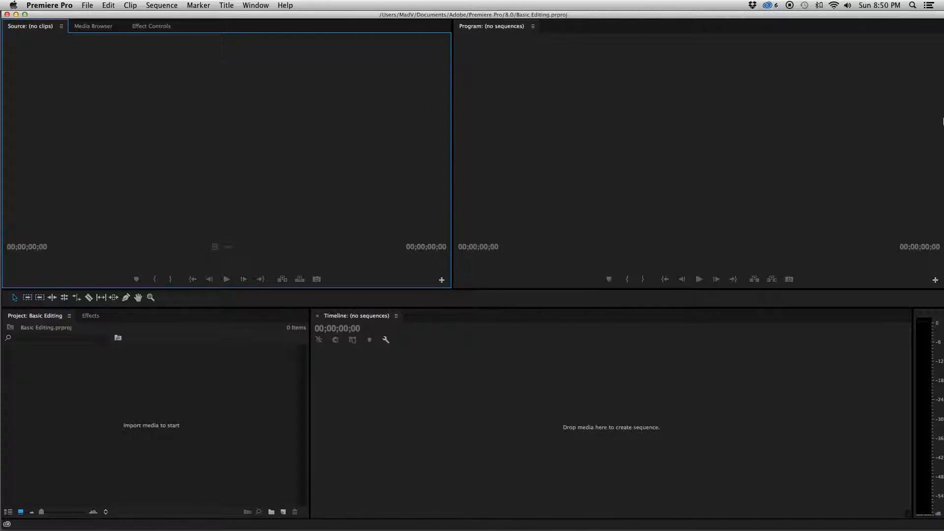
Step: Move the Premiere Pro window aside so the Untitled drive on the desktop can be reached
drag(888, 17, 878, 14)
drag(939, 51, 544, 105)
drag(222, 14, 773, 14)
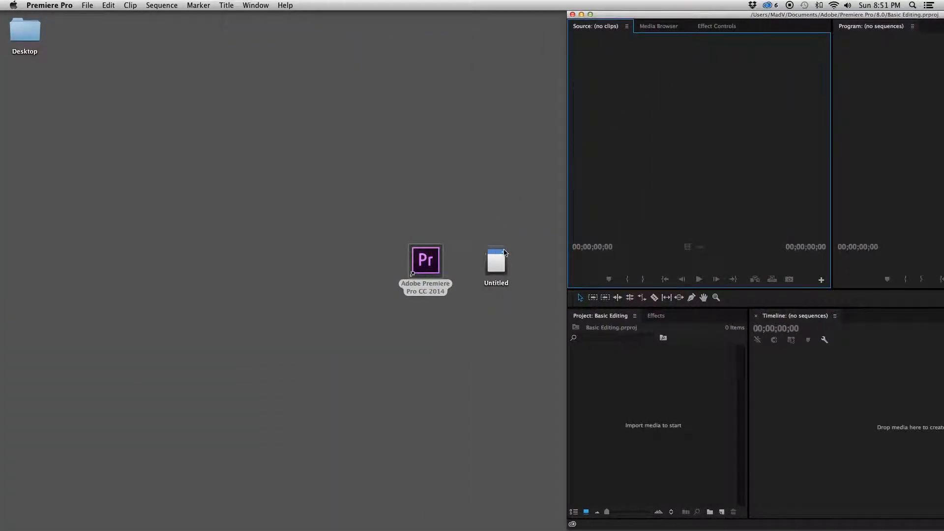
click(518, 212)
Step: Browse the Untitled drive to the folder The other day inside private, keeping the file window beside the project window
double_click(496, 263)
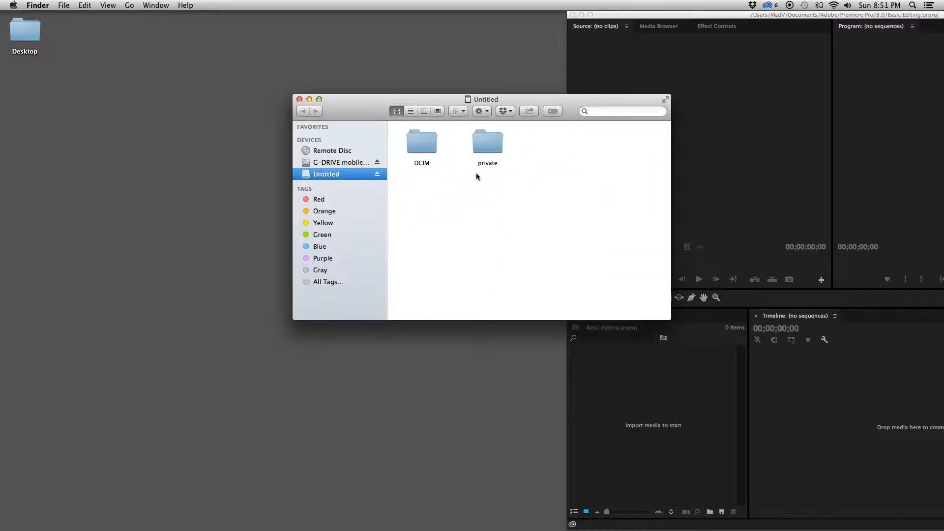
drag(512, 99, 403, 82)
click(375, 127)
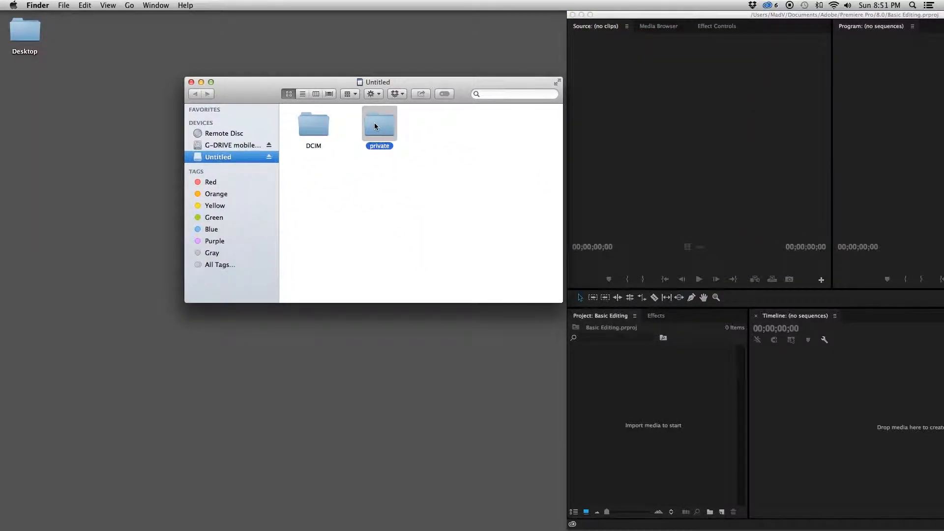
double_click(374, 127)
double_click(448, 128)
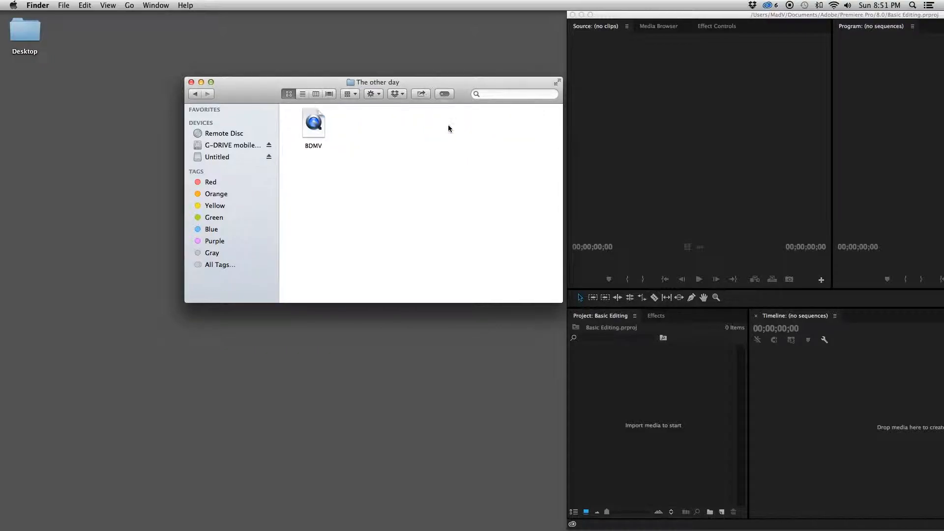
Step: Import the BDMV file into the Basic Editing project and put the Premiere Pro window back in place
drag(321, 127, 613, 396)
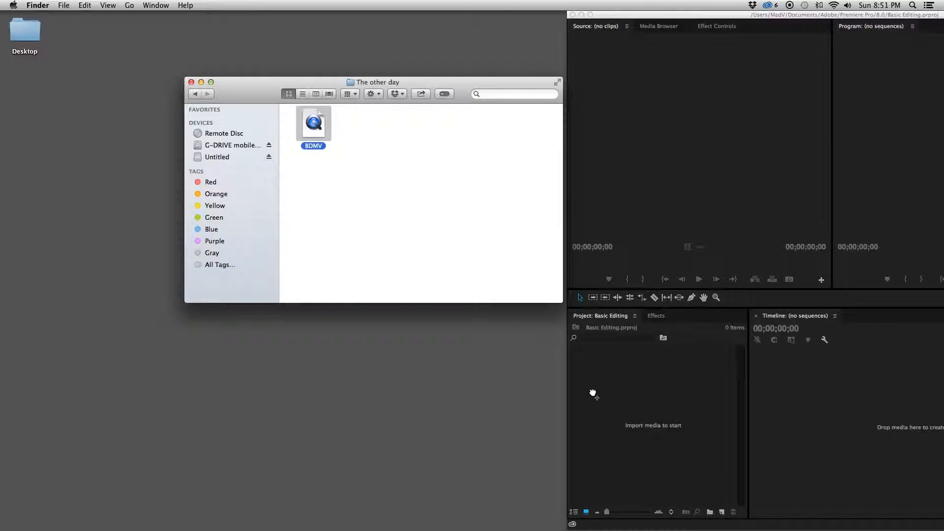
drag(593, 393, 595, 393)
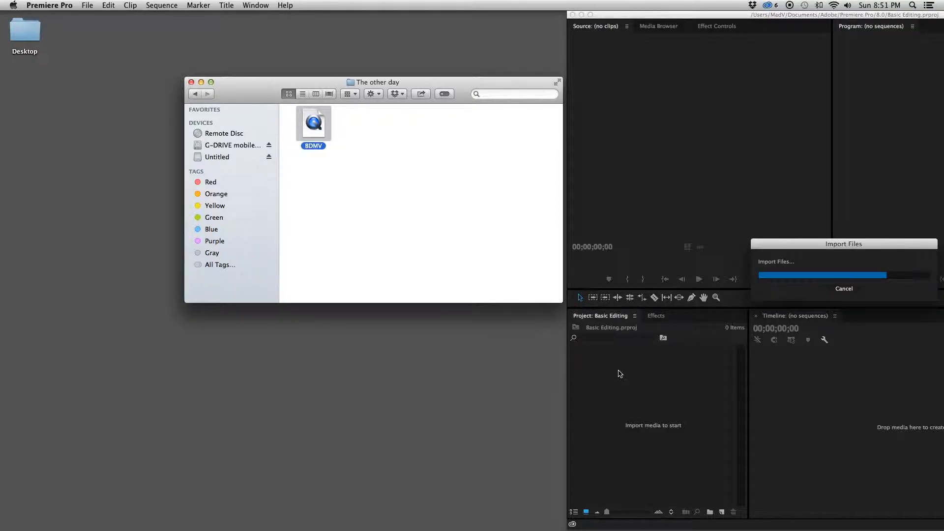
drag(627, 14, 296, 12)
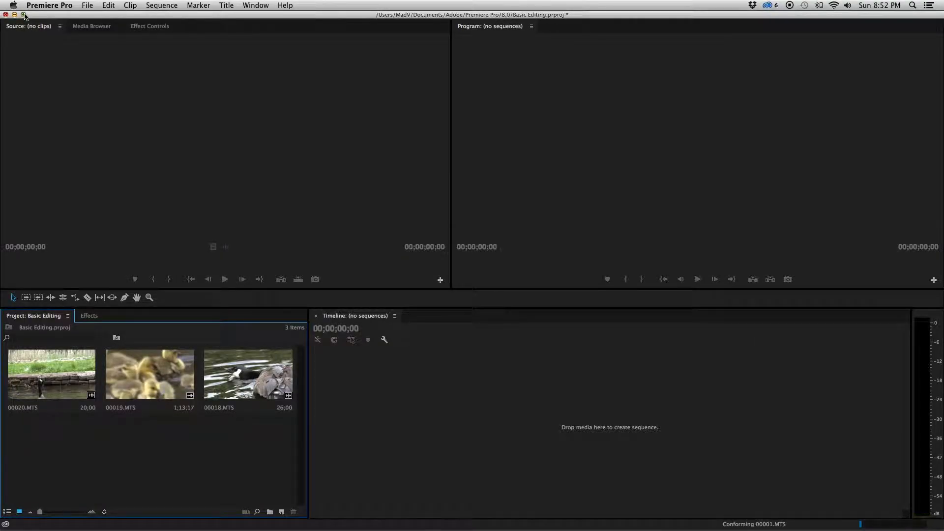
click(131, 143)
click(192, 472)
mouse_move(69, 381)
mouse_down()
mouse_move(136, 165)
mouse_move(102, 348)
mouse_move(63, 372)
mouse_up()
click(107, 464)
Step: Create a new sequence named Sequence 01 using the XDCAM HD422 1080i30 (60i) preset
click(281, 513)
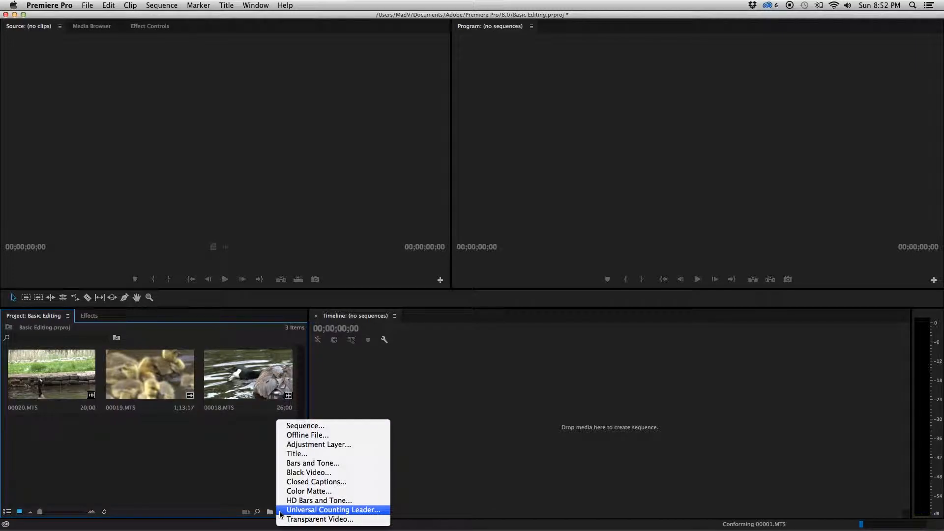
click(301, 426)
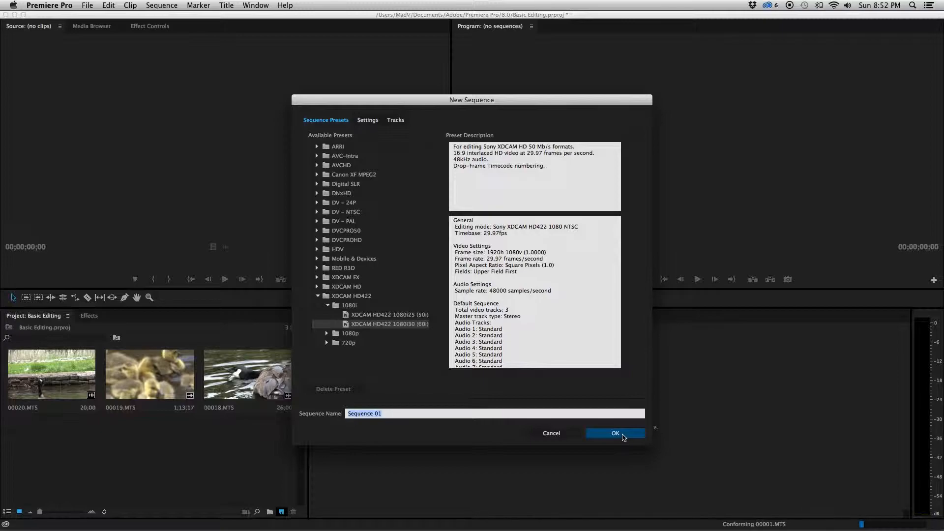
click(615, 433)
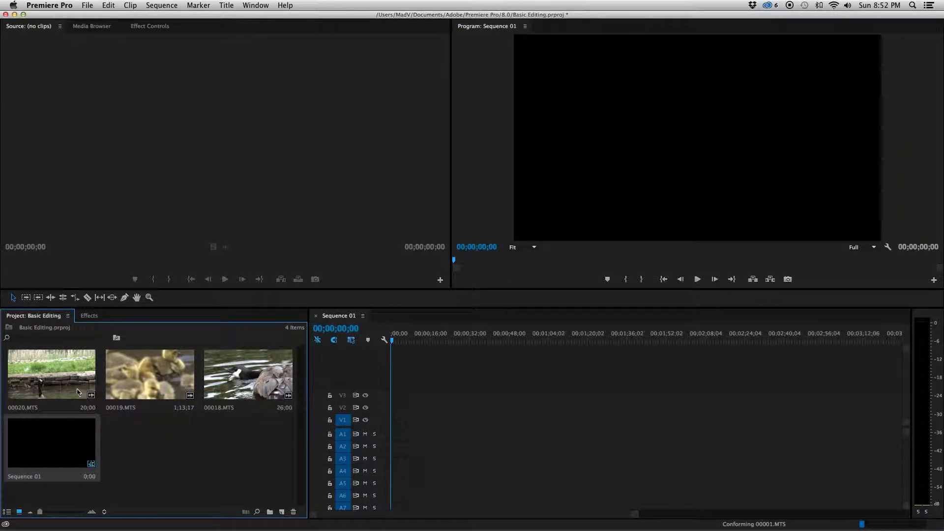
Step: Load clip 00020.MTS into the Source monitor, play it and mark an In point where the goslings come into focus
drag(75, 388, 158, 191)
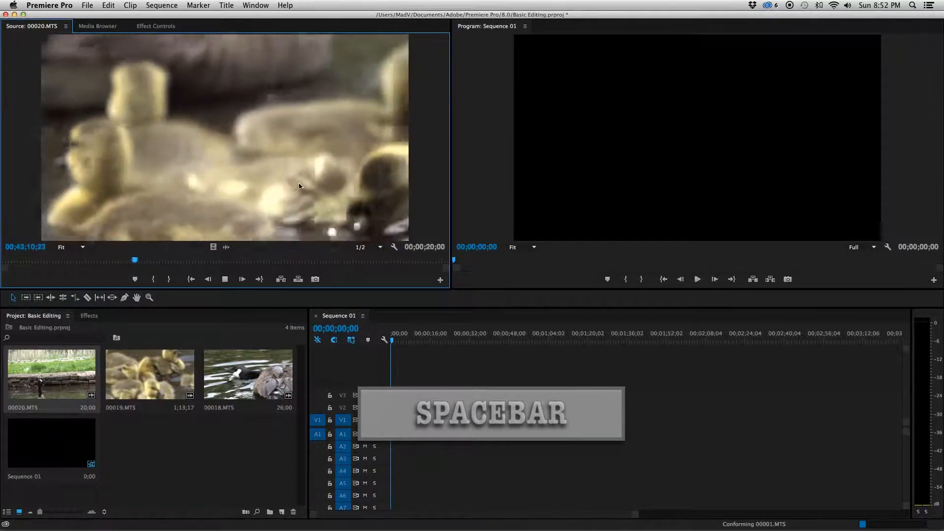
key(space)
key(i)
key(Left)
key(Left)
key(Left)
key(Left)
key(Left)
key(Left)
key(Left)
key(Left)
key(Left)
key(Left)
key(Left)
key(Left)
key(Left)
key(Left)
key(Left)
key(Left)
key(Left)
key(Left)
key(Left)
key(Left)
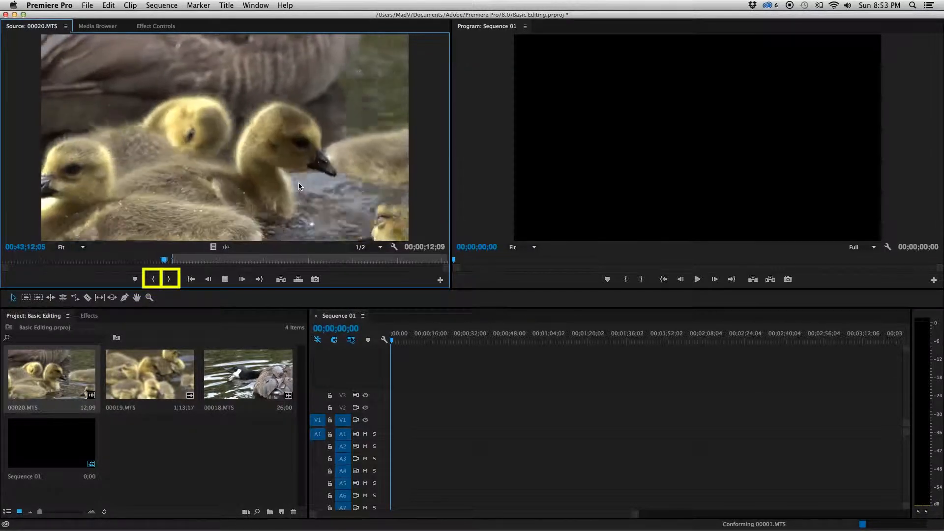
key(i)
key(space)
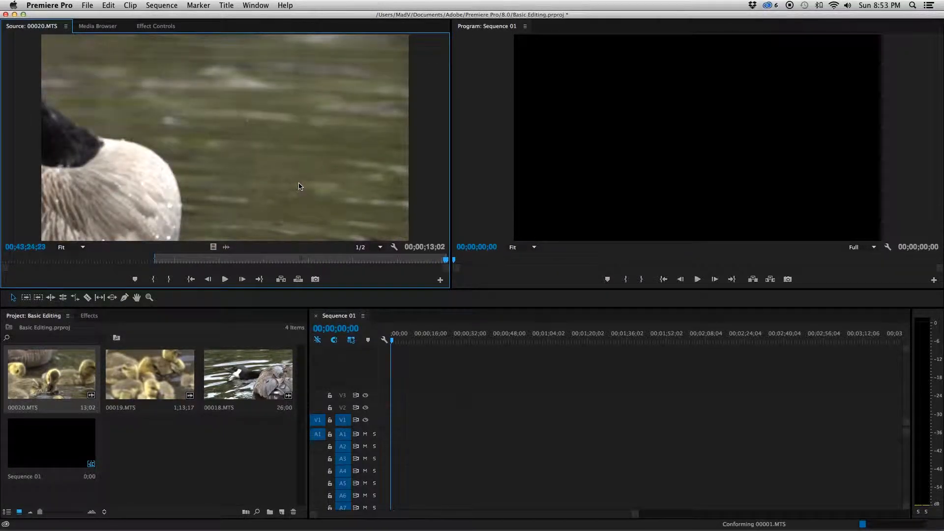
Step: Mark the Out point of 00020.MTS at 00;43;24;09, before the camera pans away from the goslings
key(j)
key(k)
key(o)
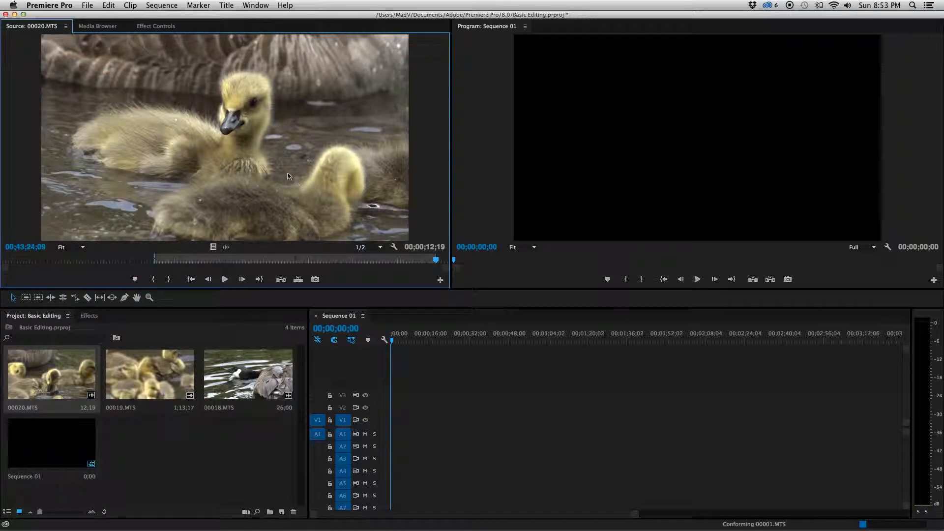
Step: Place the trimmed 00020.MTS at the start of tracks V1 and A1, changing the sequence settings to match the clip
drag(423, 375, 392, 430)
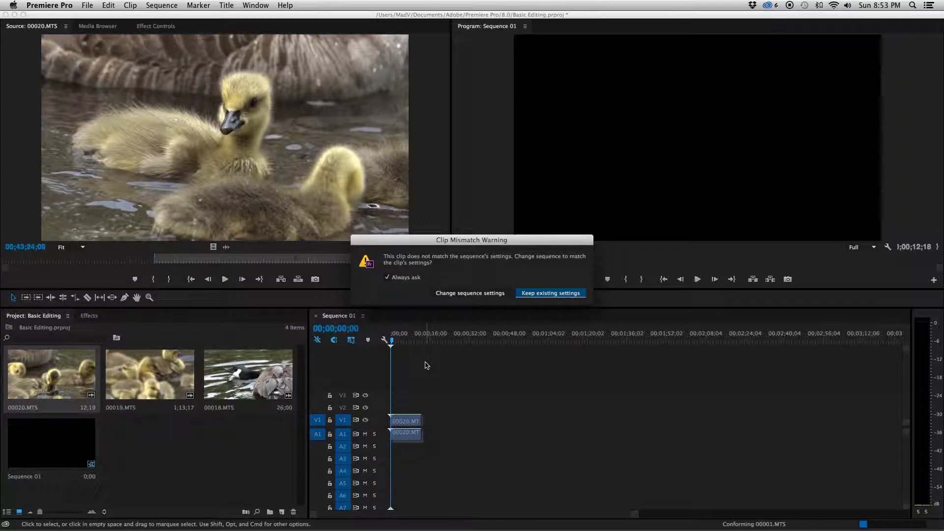
click(460, 293)
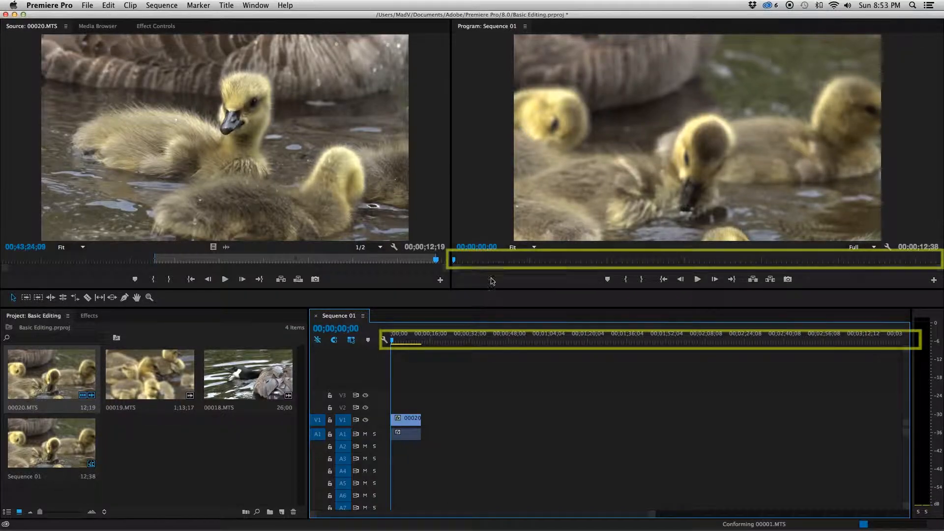
mouse_move(453, 260)
mouse_down()
mouse_move(646, 271)
mouse_move(640, 260)
mouse_move(444, 264)
mouse_up()
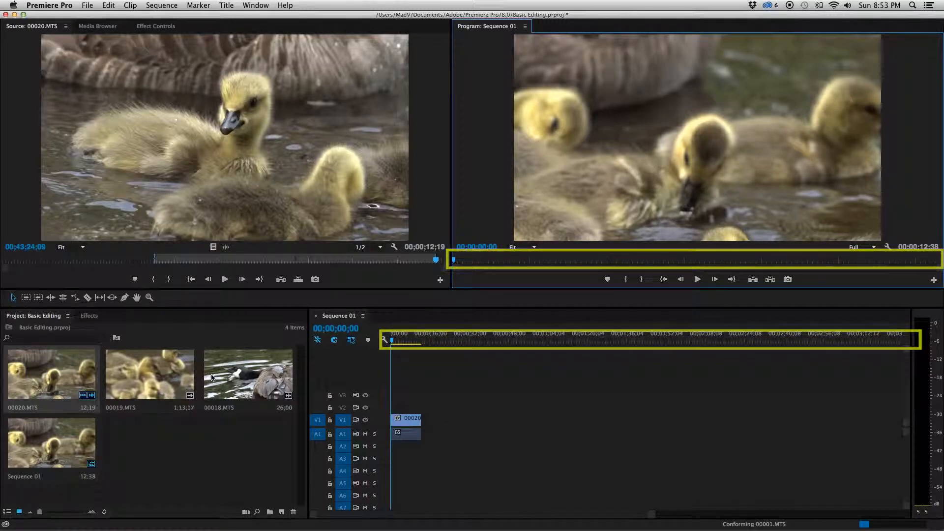
Step: Load clip 00019.MTS into the Source monitor, play it and mark an In point at the start of the usable footage
click(177, 378)
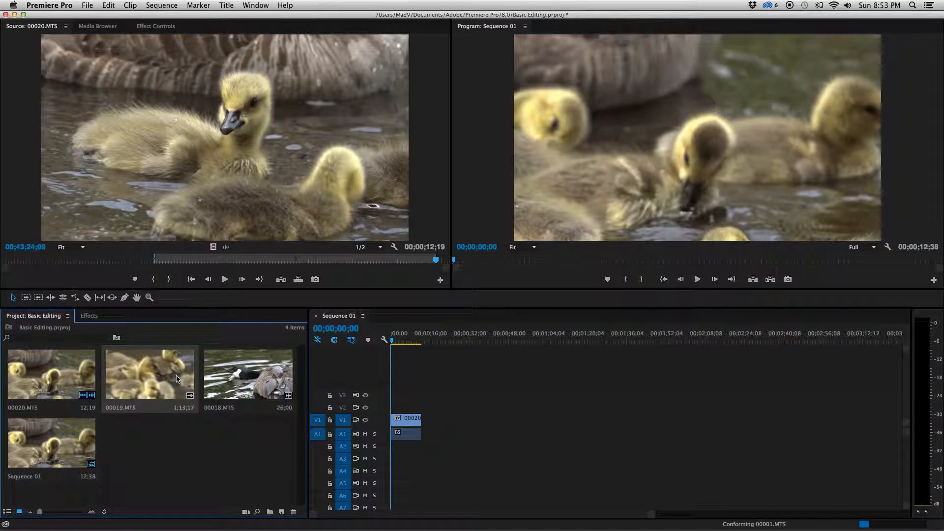
drag(204, 190, 206, 188)
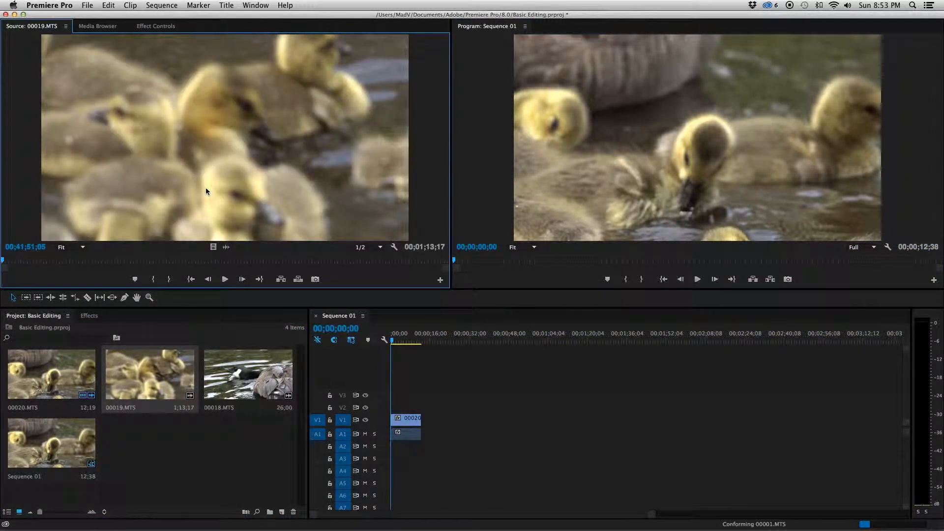
key(space)
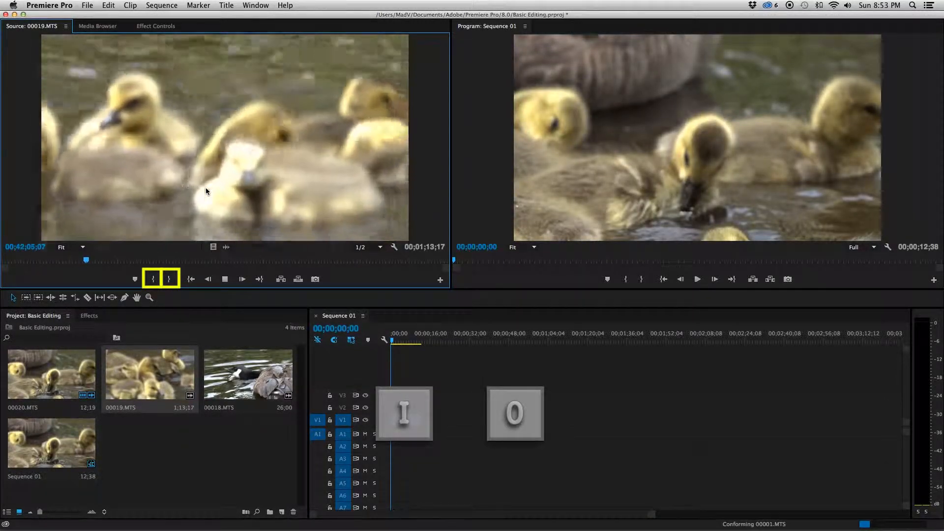
key(i)
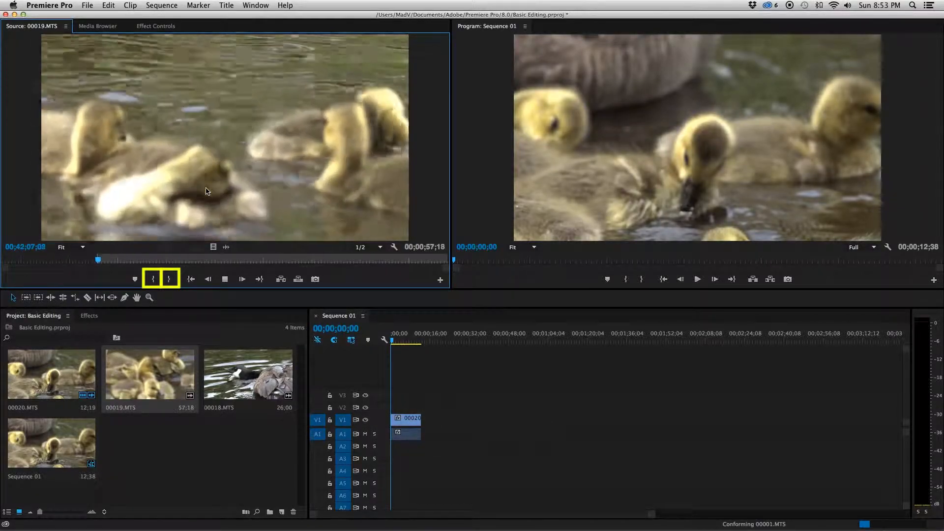
key(i)
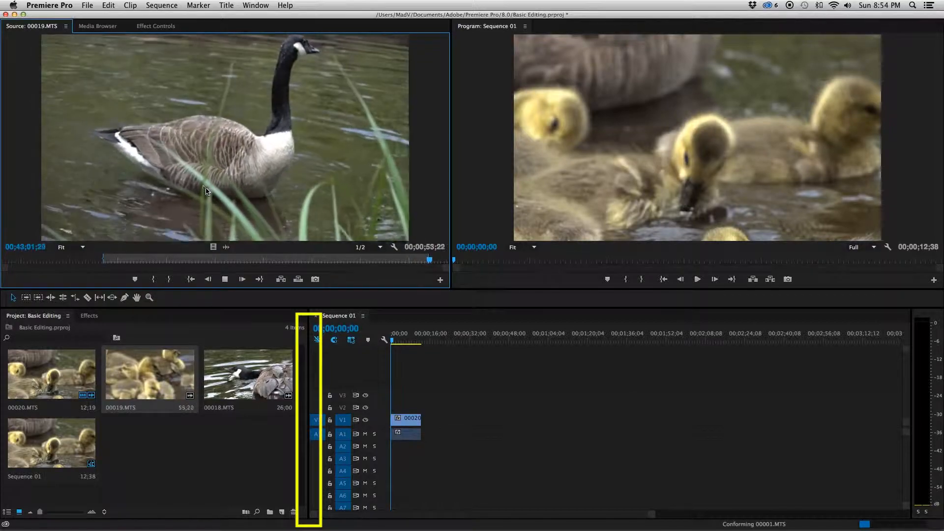
Step: Mark the Out point of 00019.MTS at 00;43;02;12 and place the clip directly after 00020.MTS in the sequence
key(o)
drag(228, 163, 423, 434)
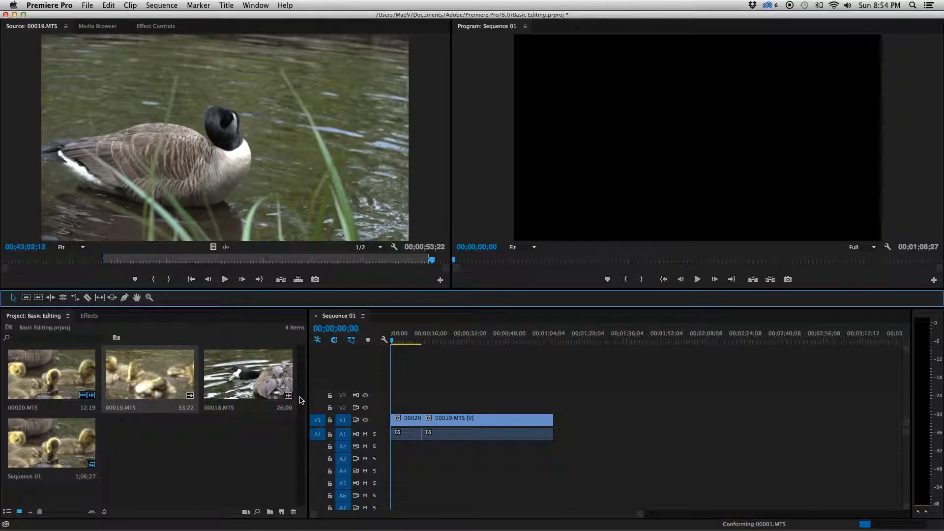
Step: Split the 00019.MTS clip in the sequence at 00;00;35;10 with the Razor tool
click(476, 334)
key(c)
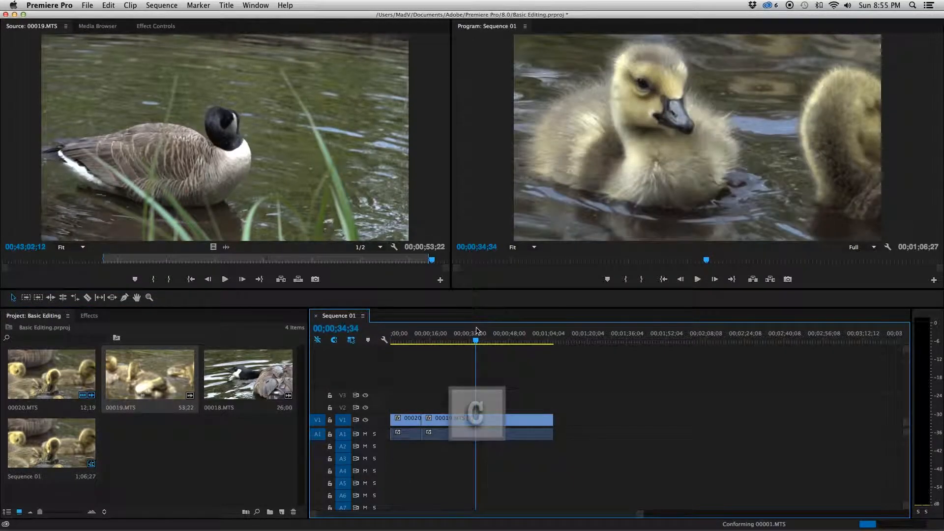
drag(476, 331, 477, 330)
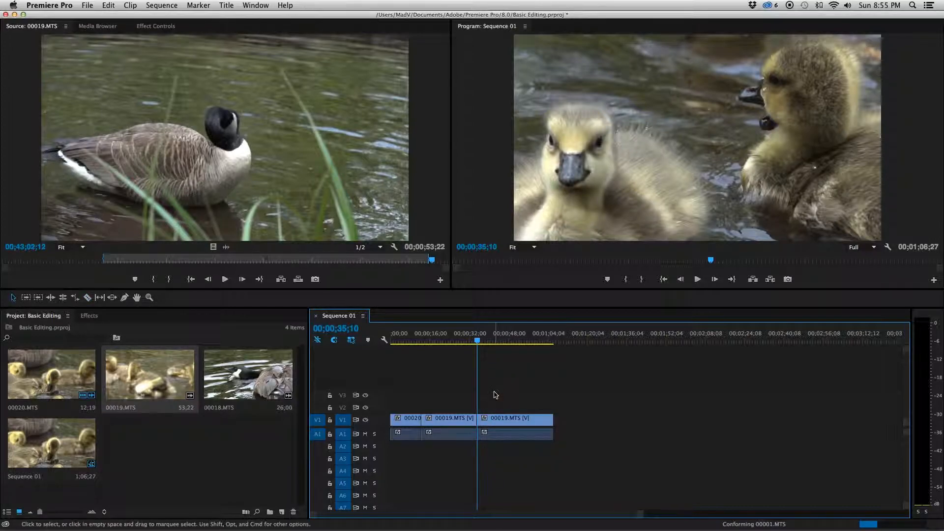
Step: Split the last 00019.MTS segment at 00;00;57;09 with the Razor tool and delete the piece after the cut
mouse_move(477, 340)
mouse_down()
mouse_move(546, 343)
mouse_move(532, 345)
mouse_up()
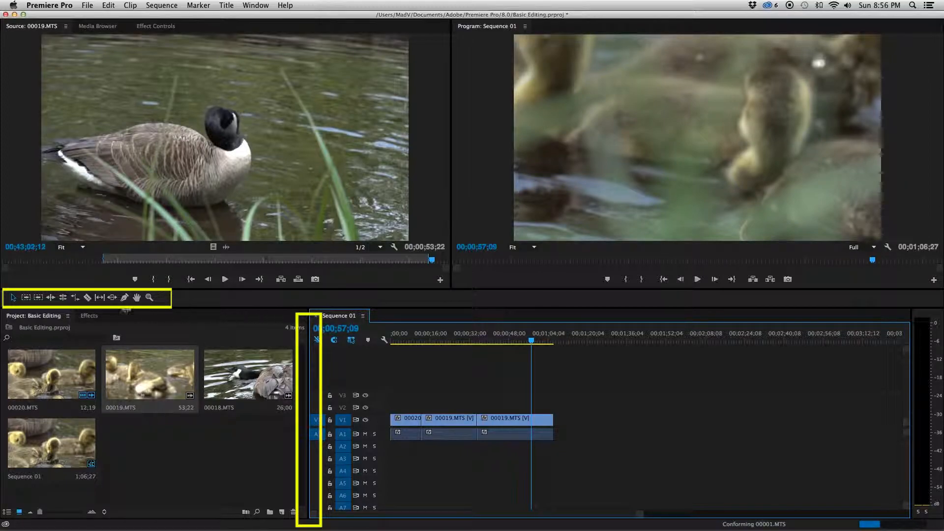
click(88, 301)
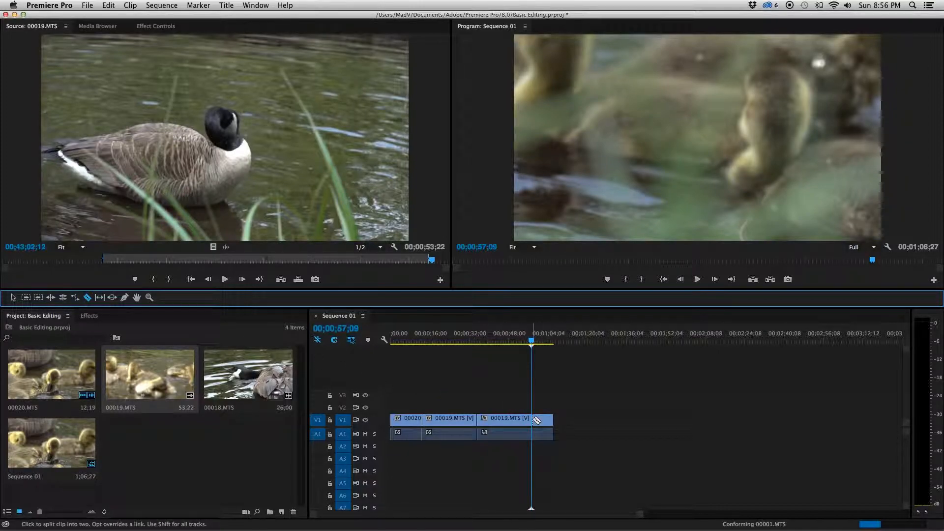
click(537, 421)
key(v)
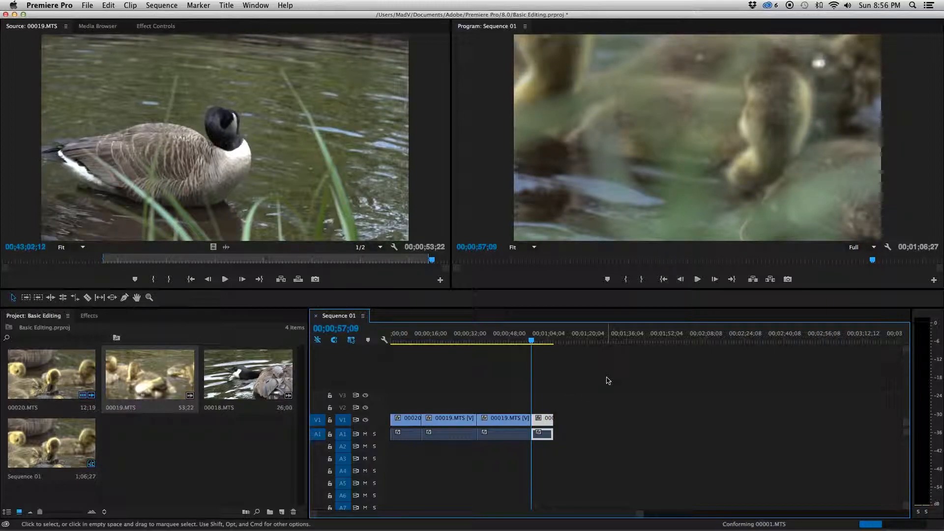
key(BackSpace)
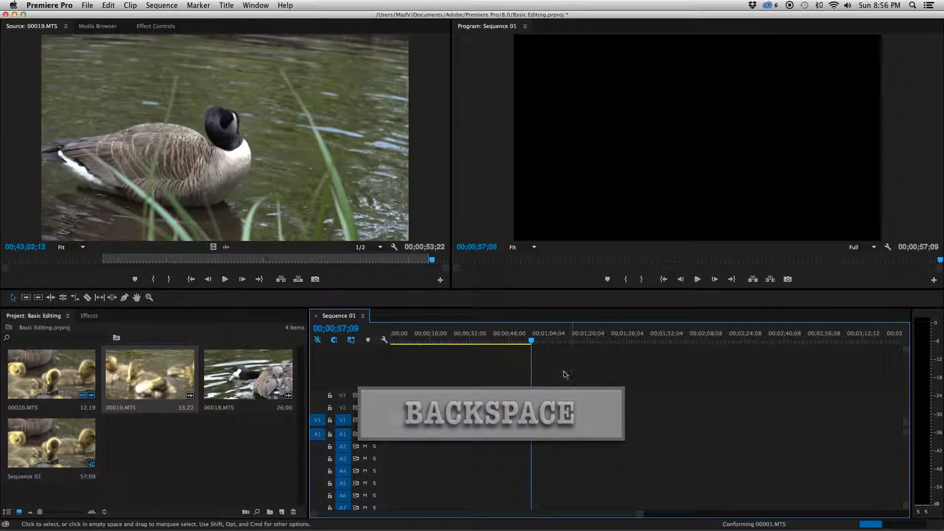
Step: Clear the middle 00019.MTS segment, close the gap by moving the last segment against 00020.MTS, and return the playhead to the sequence start
click(455, 422)
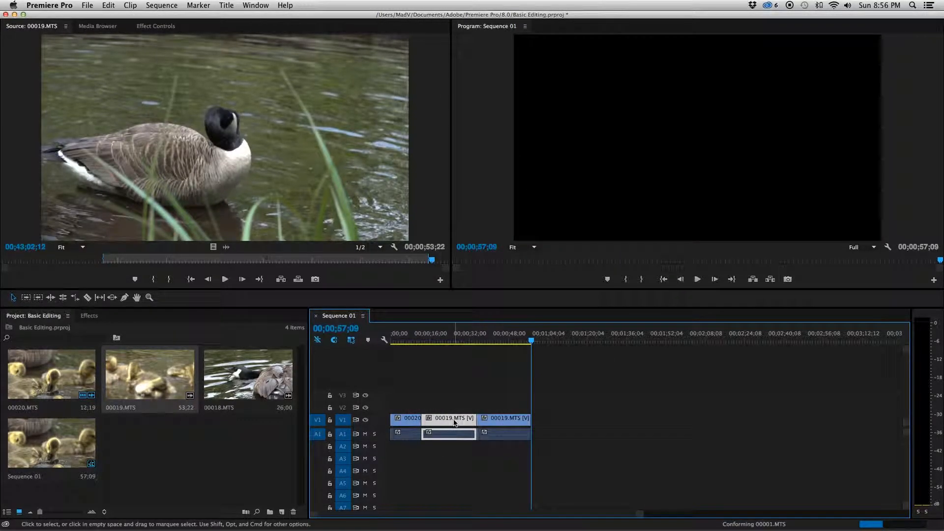
right_click(454, 422)
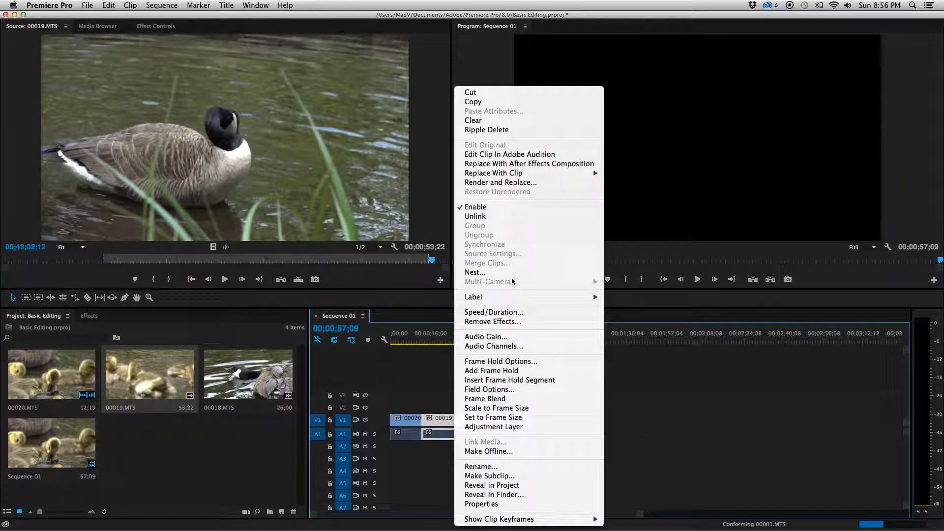
click(494, 122)
drag(502, 421, 478, 423)
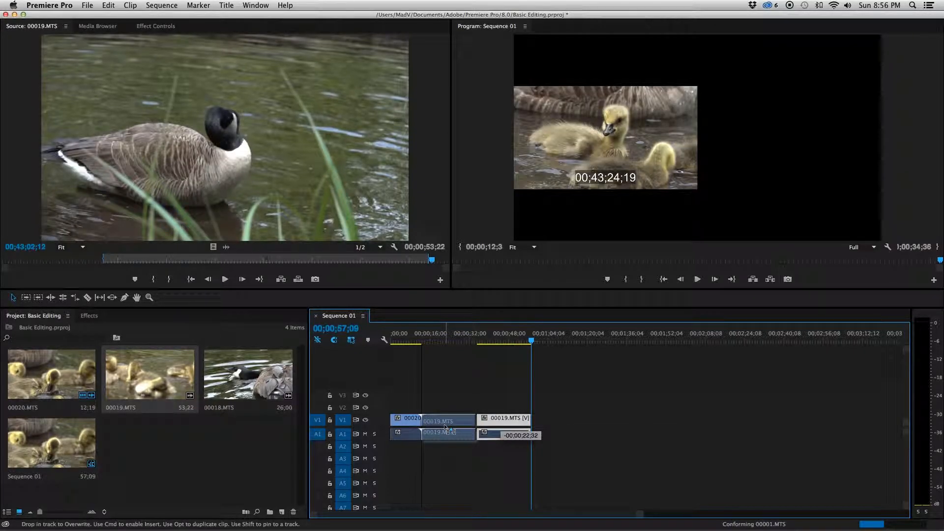
drag(445, 427, 446, 426)
click(398, 341)
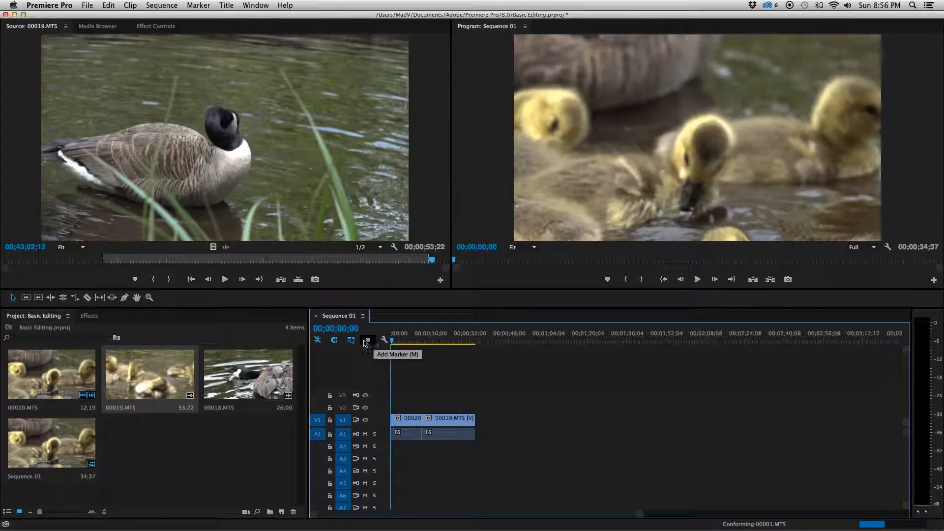
Step: Load clip 00018.MTS into the Source monitor, play it and mark an In point where the whole group of goslings is in view
drag(255, 379, 278, 210)
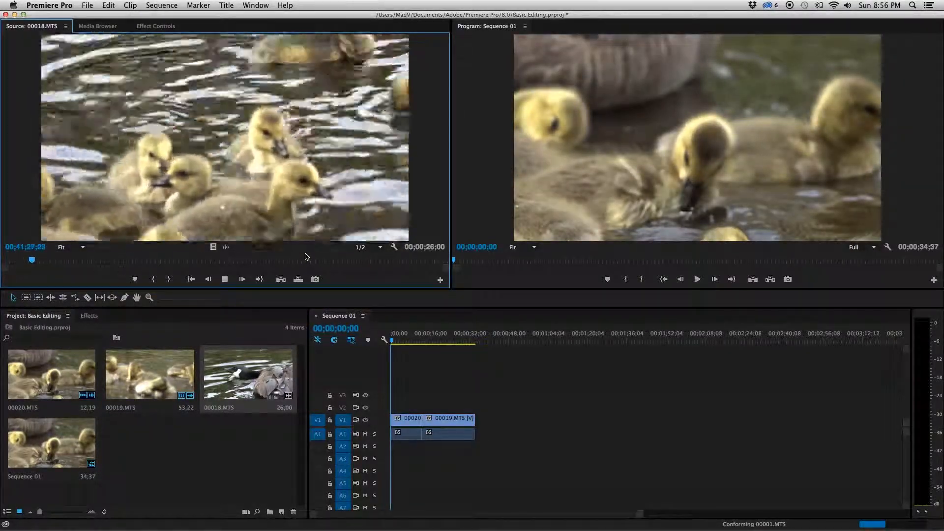
key(l)
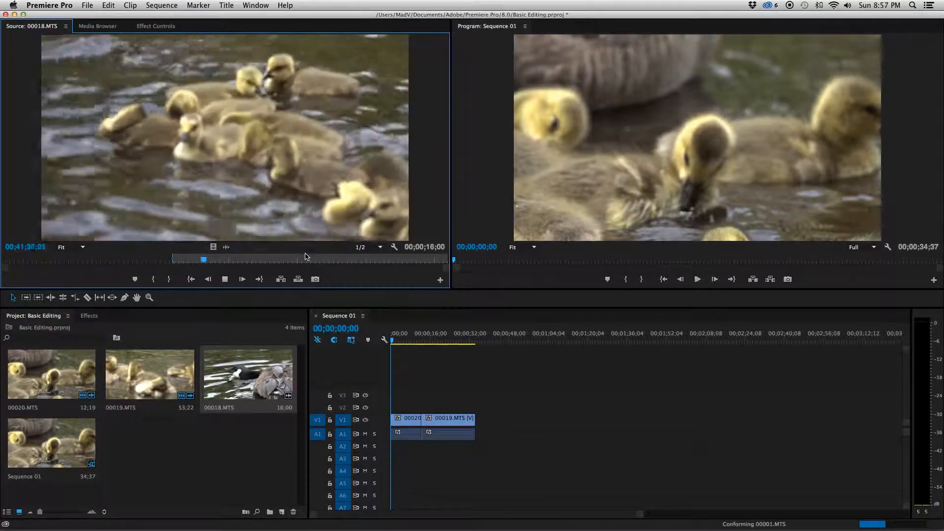
key(i)
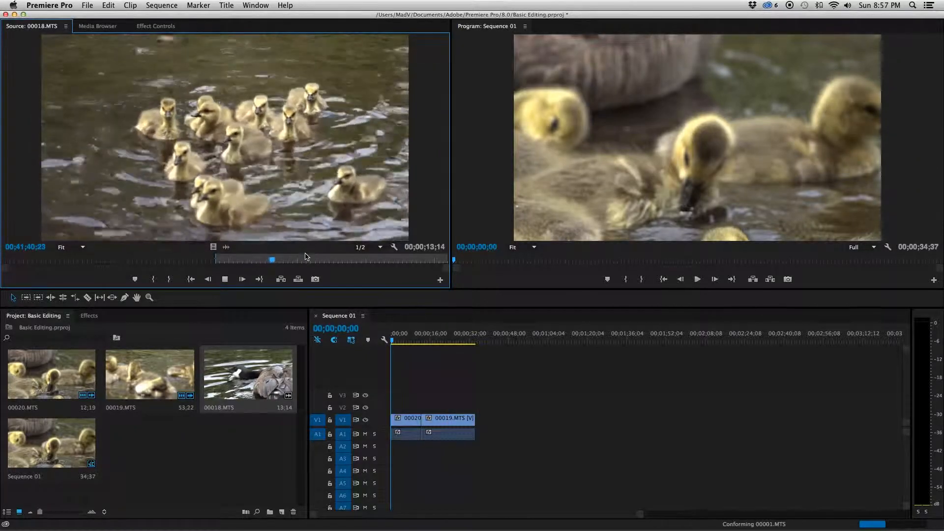
key(j)
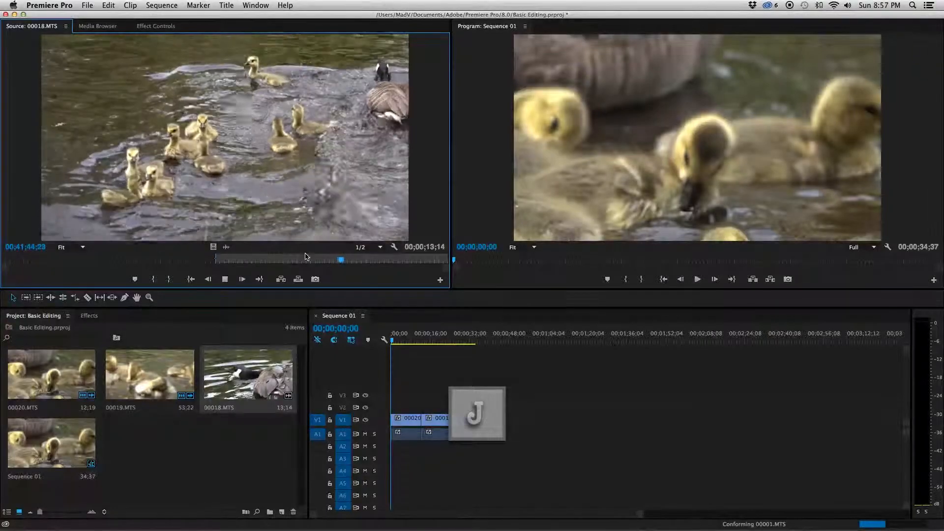
key(o)
key(l)
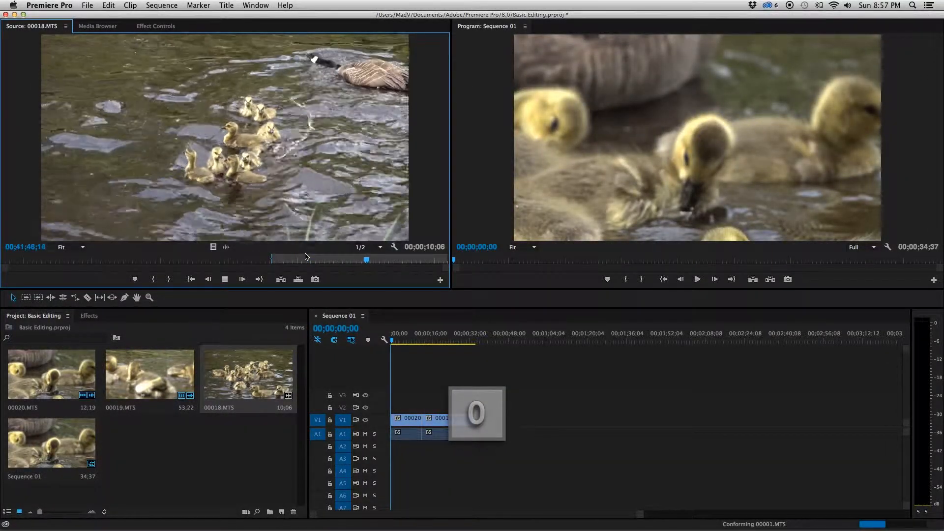
Step: Mark the Out point of 00018.MTS for a 5;29 selection and place it directly after 00019.MTS in the sequence
key(o)
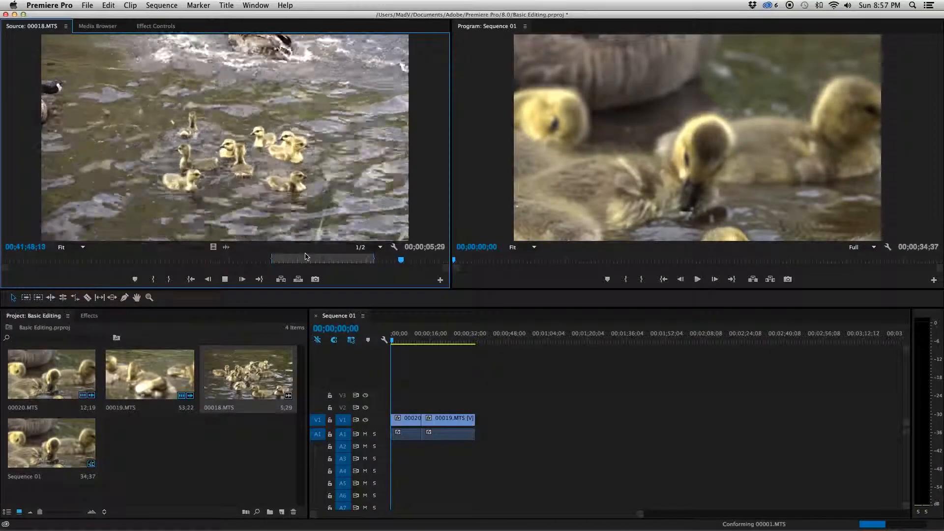
key(k)
drag(297, 165, 483, 419)
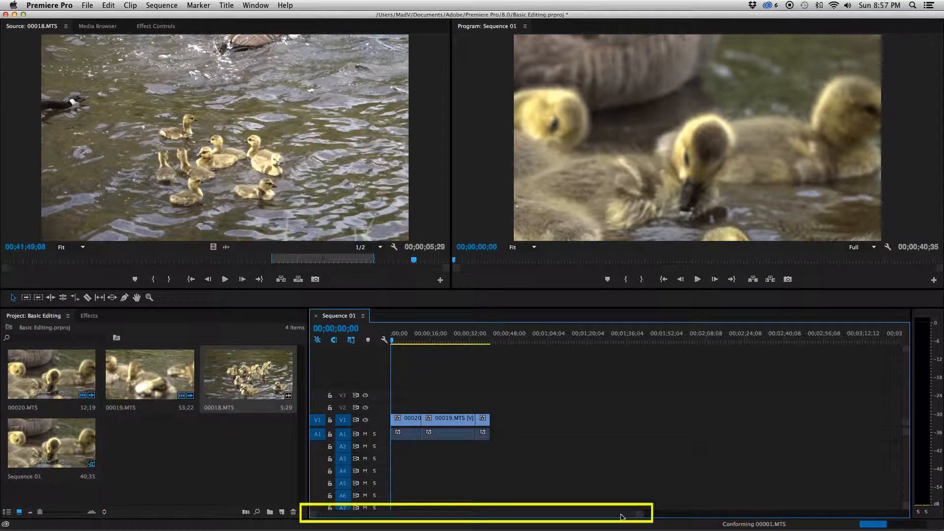
Step: Apply the default transitions at the start of the 00020.MTS clip and play the sequence to review the result
drag(640, 514, 561, 515)
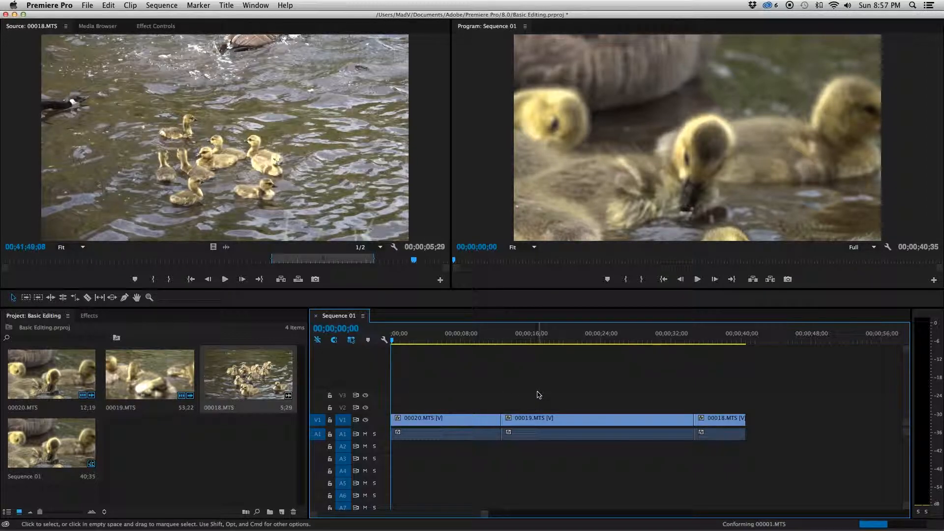
right_click(391, 421)
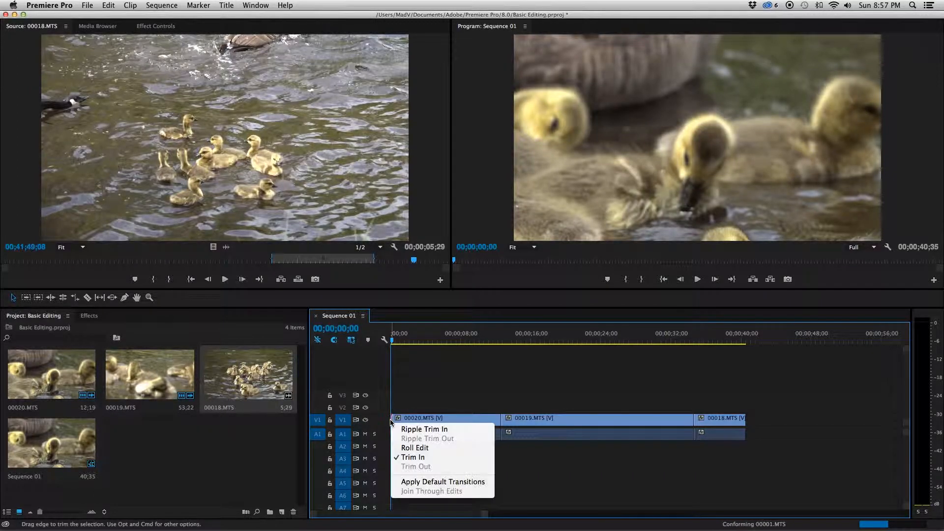
click(438, 482)
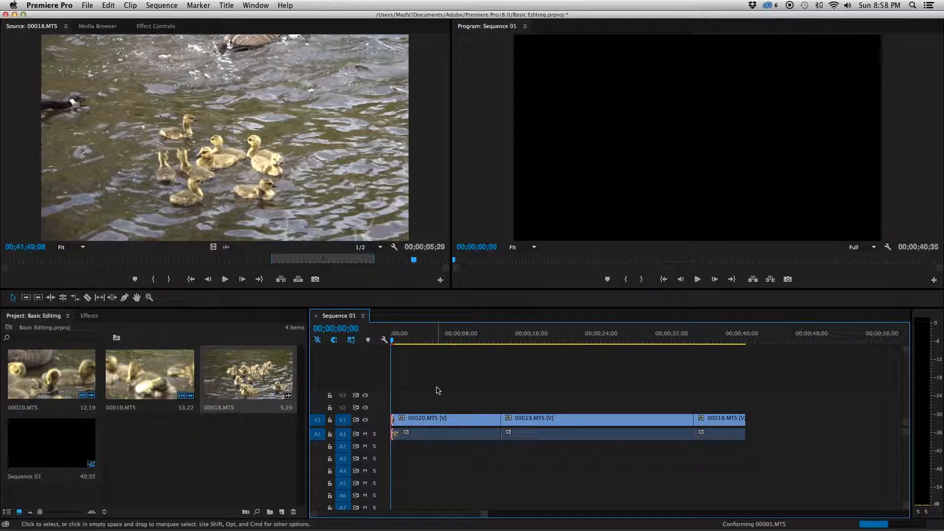
key(space)
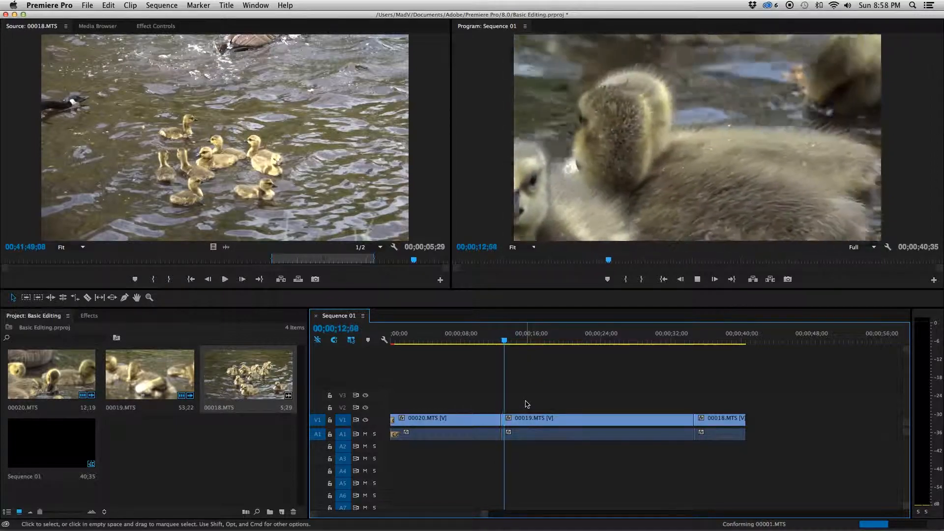
key(space)
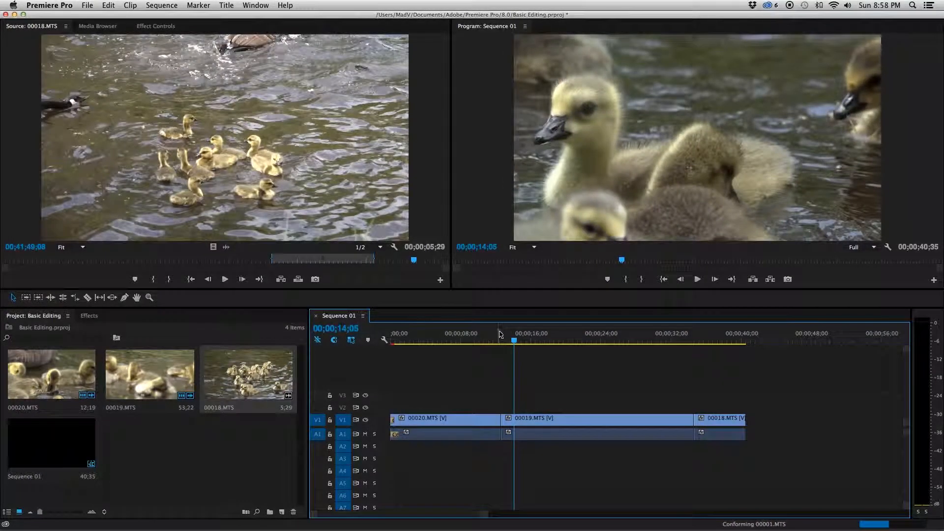
Step: Apply the default transitions at the cut between 00020.MTS and 00019.MTS and play across it
click(483, 341)
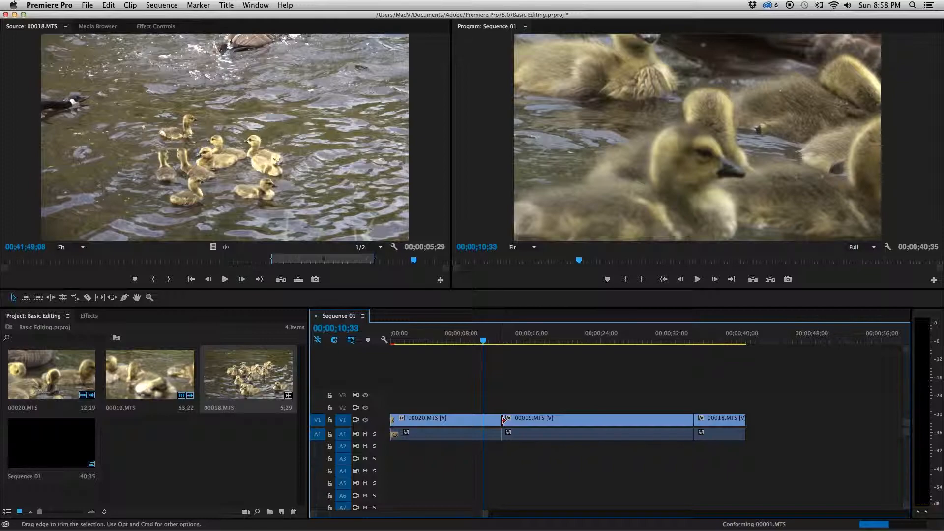
right_click(499, 419)
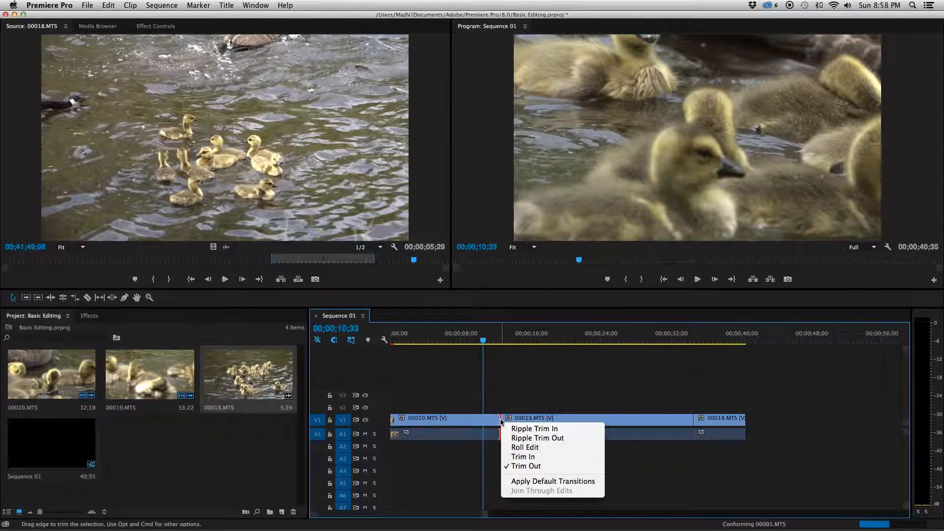
click(518, 482)
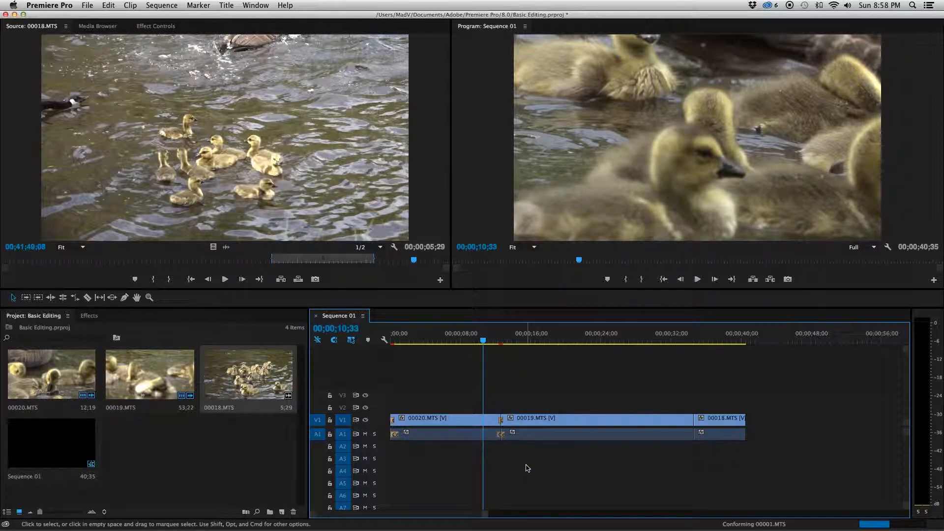
key(space)
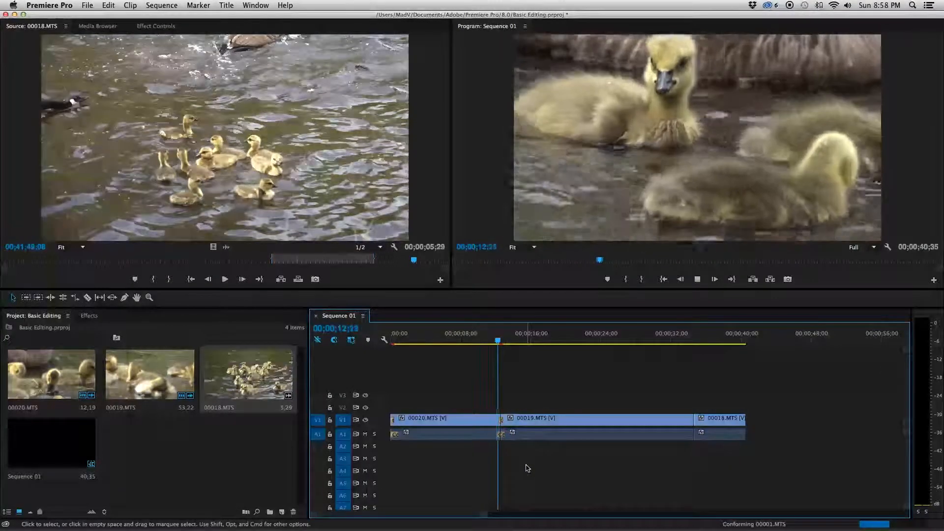
key(space)
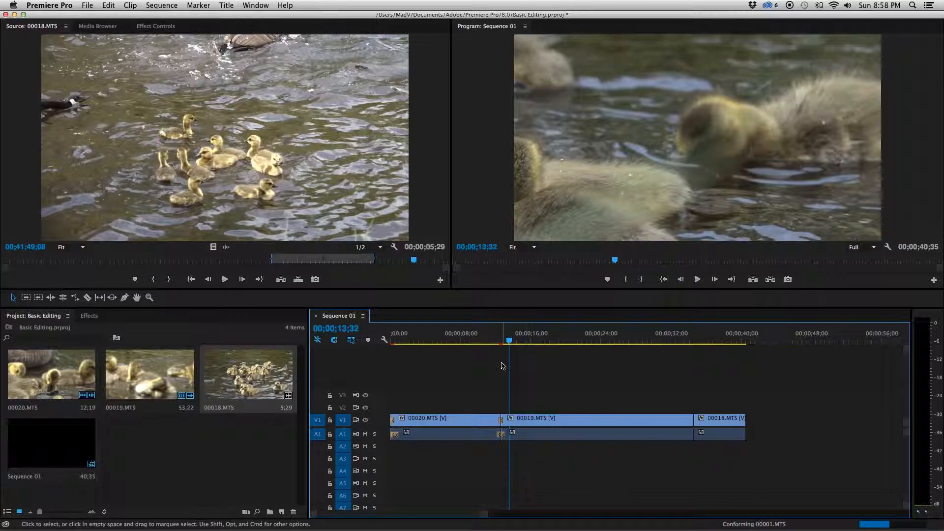
Step: Lengthen the Cross Dissolve between 00020.MTS and 00019.MTS evenly on both sides of the cut and play the sequence to review it
drag(482, 513, 421, 517)
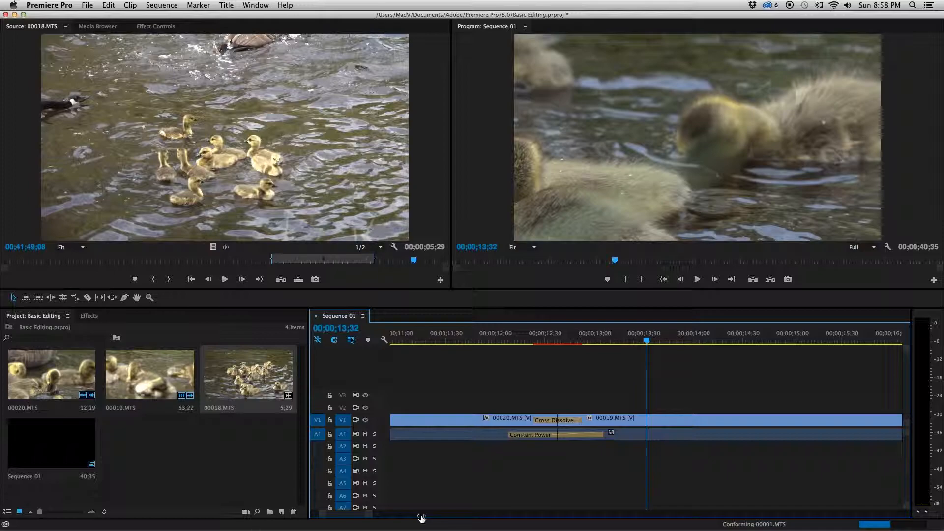
drag(421, 518, 420, 519)
drag(617, 340, 482, 339)
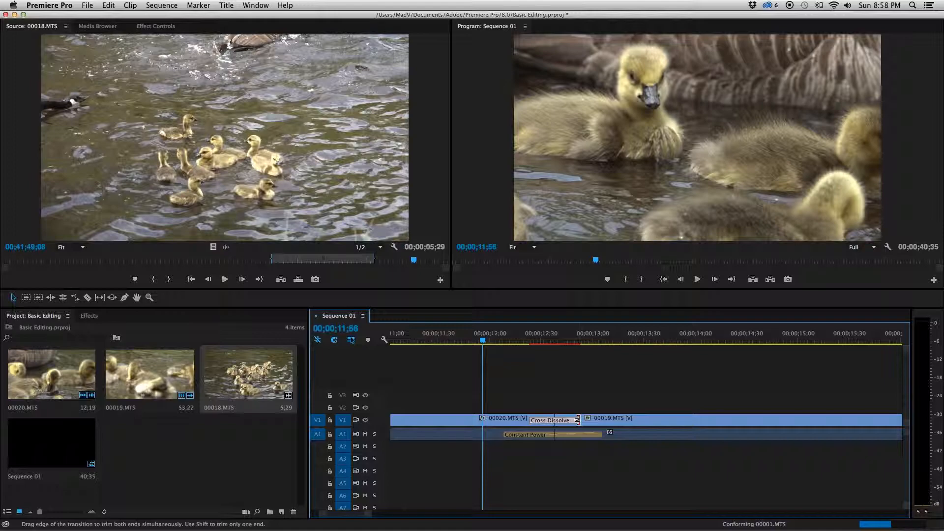
drag(577, 421, 630, 413)
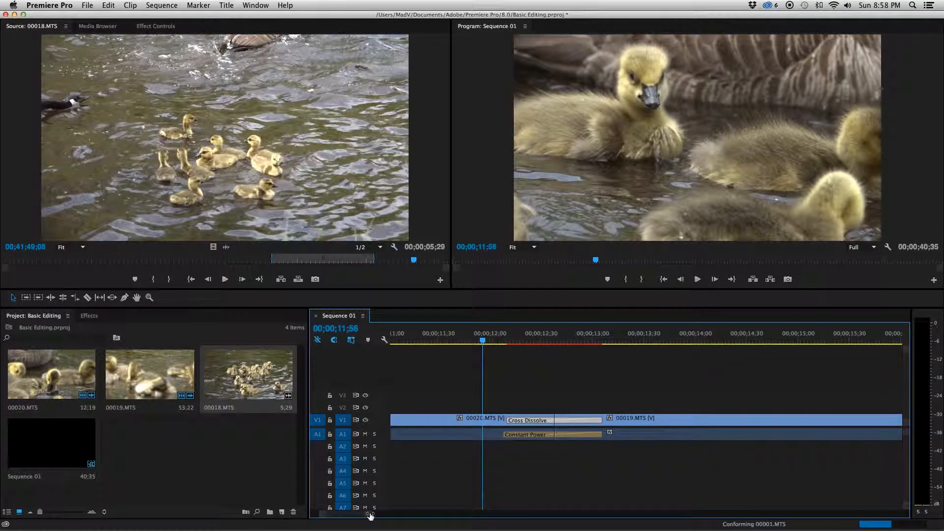
drag(370, 515, 446, 499)
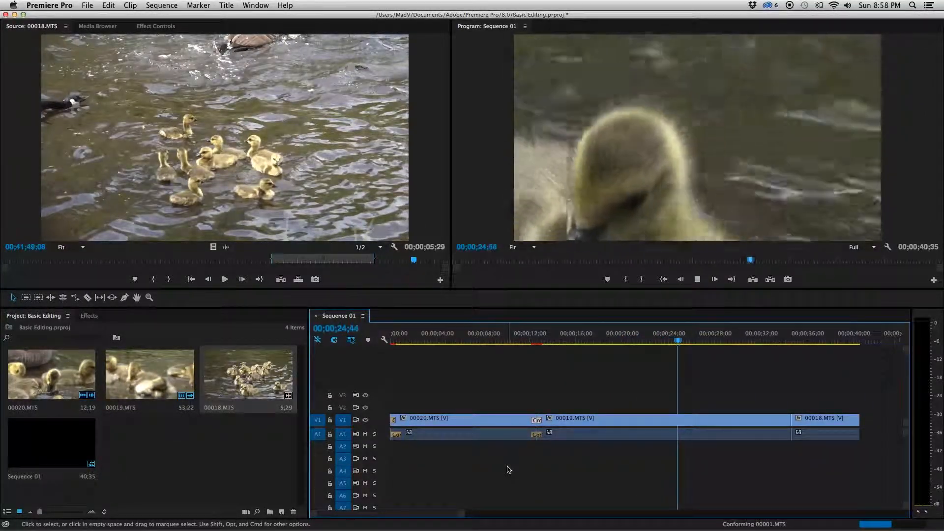
key(space)
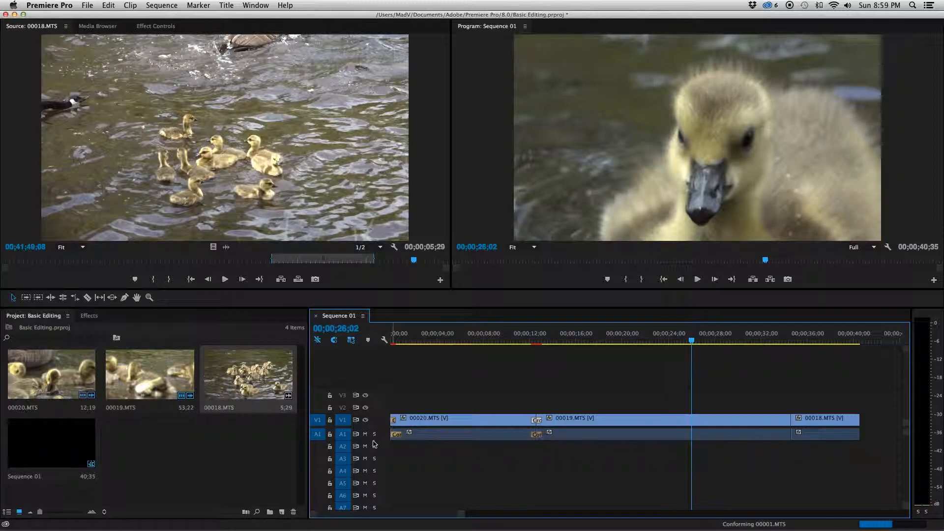
Step: Import Ranz des Vaches.mp3 from the desktop into the Basic Editing project
mouse_move(371, 440)
mouse_down()
mouse_move(371, 453)
mouse_move(377, 440)
mouse_up()
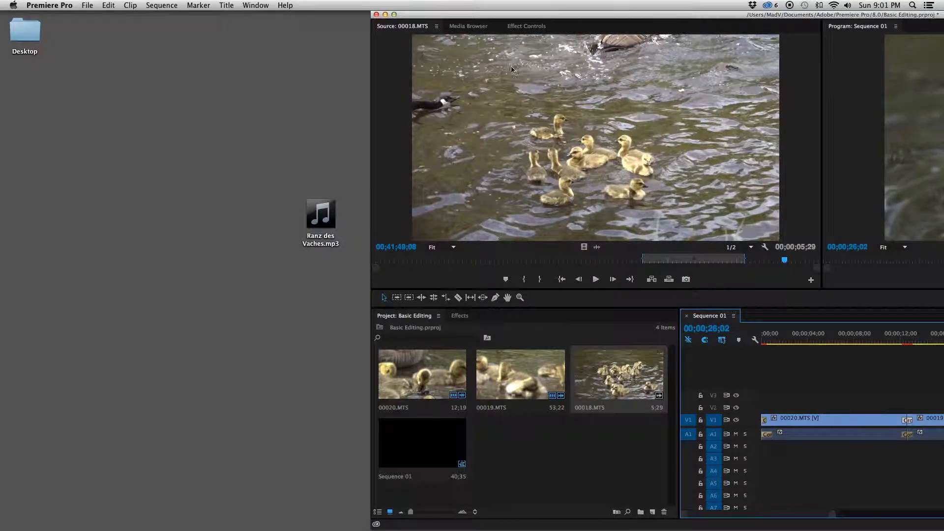
drag(321, 212, 514, 450)
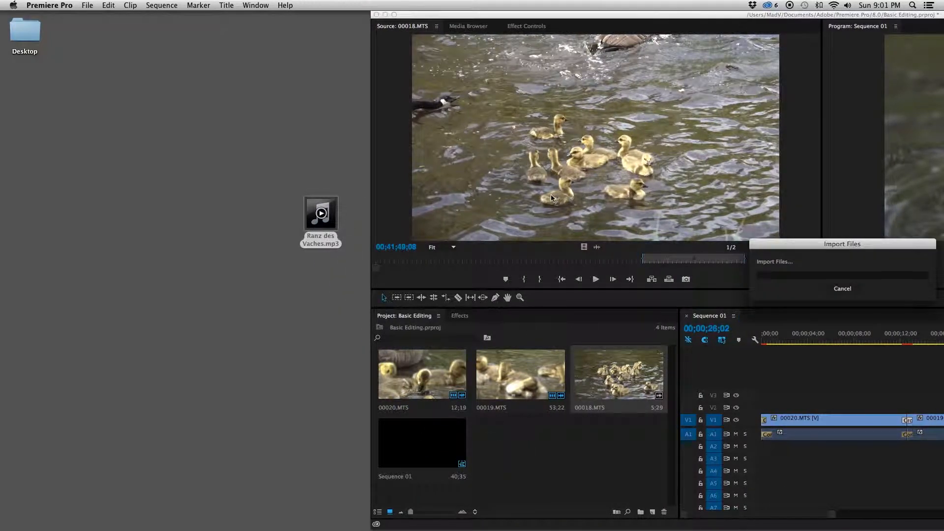
drag(566, 15, 198, 6)
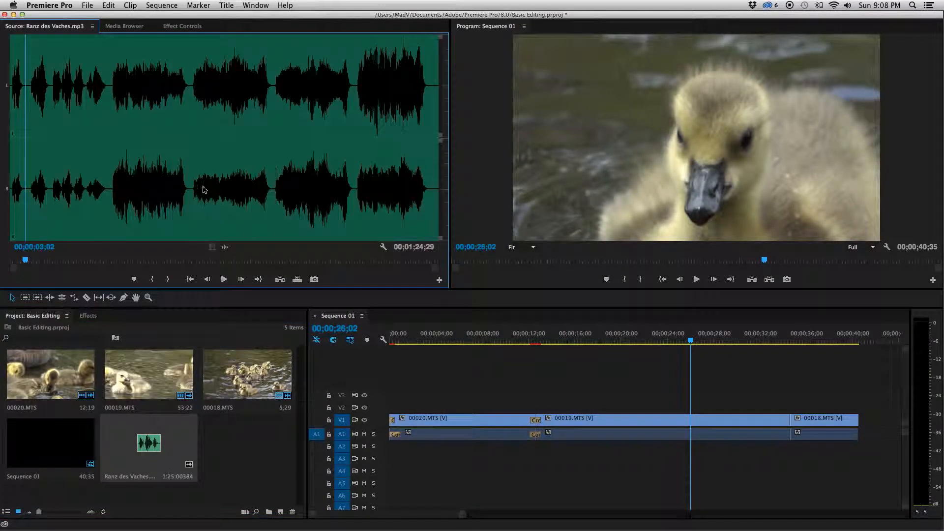
Step: Mark the In point of Ranz des Vaches.mp3 at 00;00;00;03 and place the music on track A2 at the start of the sequence
click(11, 60)
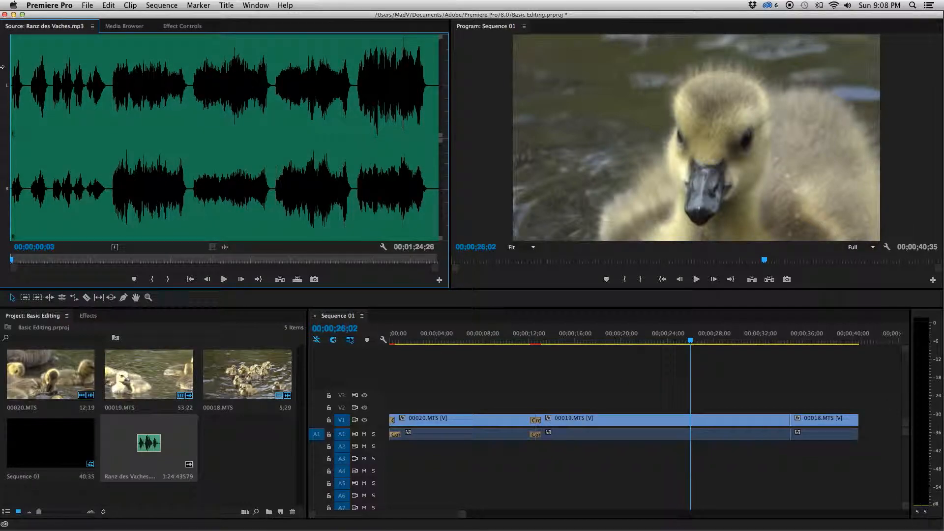
drag(462, 514, 568, 512)
drag(165, 138, 4, 204)
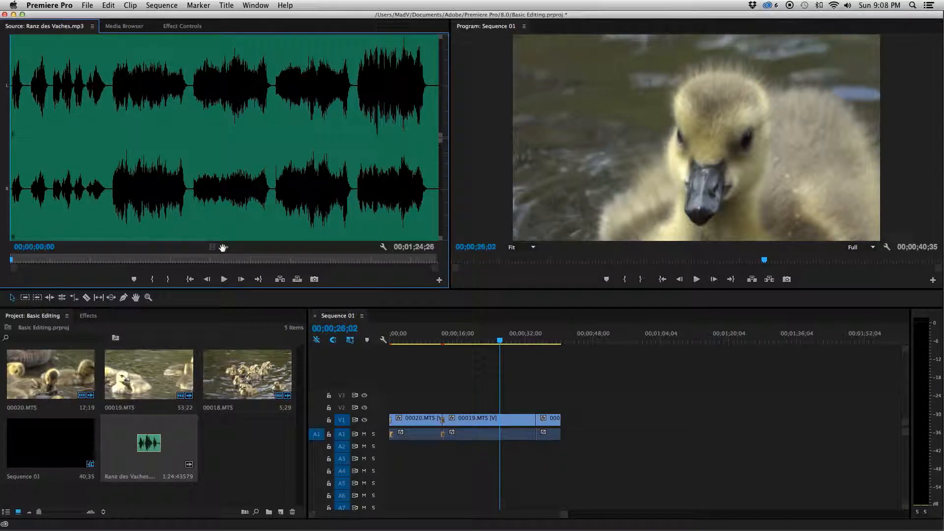
drag(223, 248, 227, 254)
drag(284, 313, 391, 451)
Step: Split the music on A2 at the end of the video, 00;00;40;35, with the Razor tool and delete the excess part
key(c)
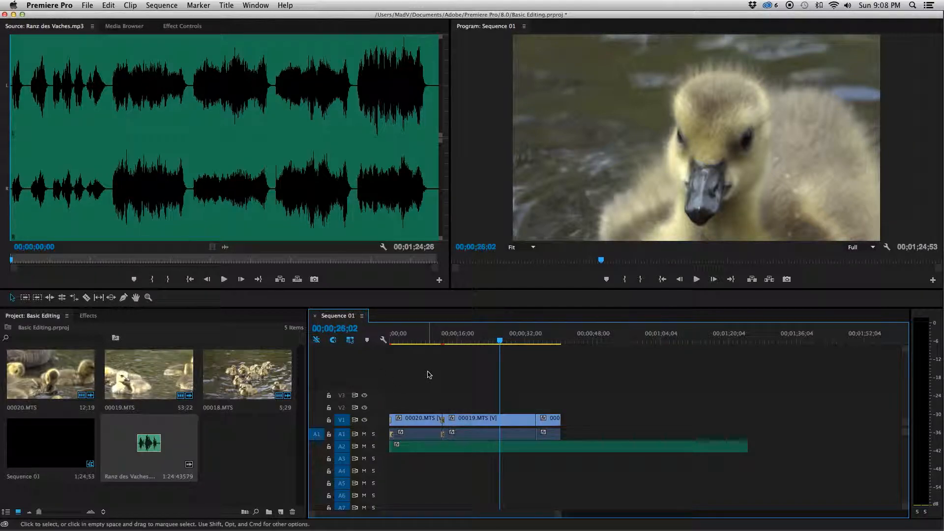
click(564, 446)
key(v)
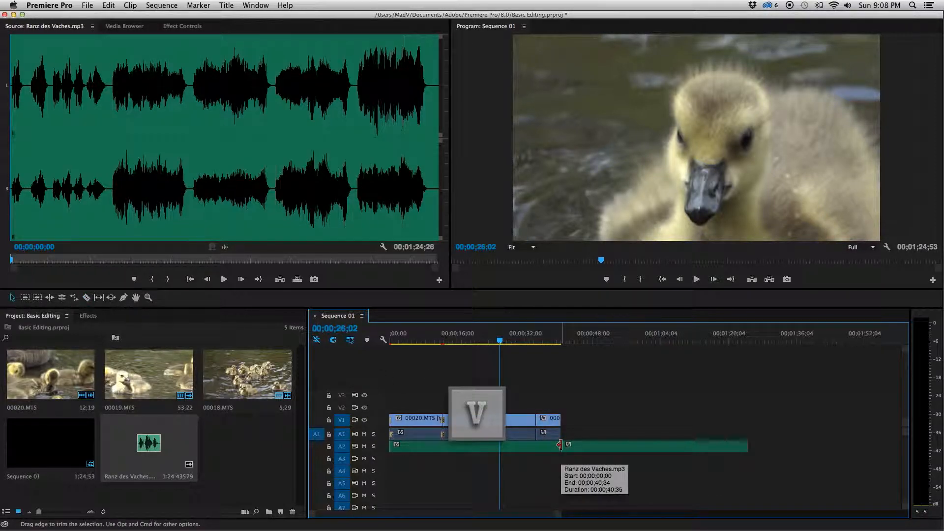
click(626, 449)
key(BackSpace)
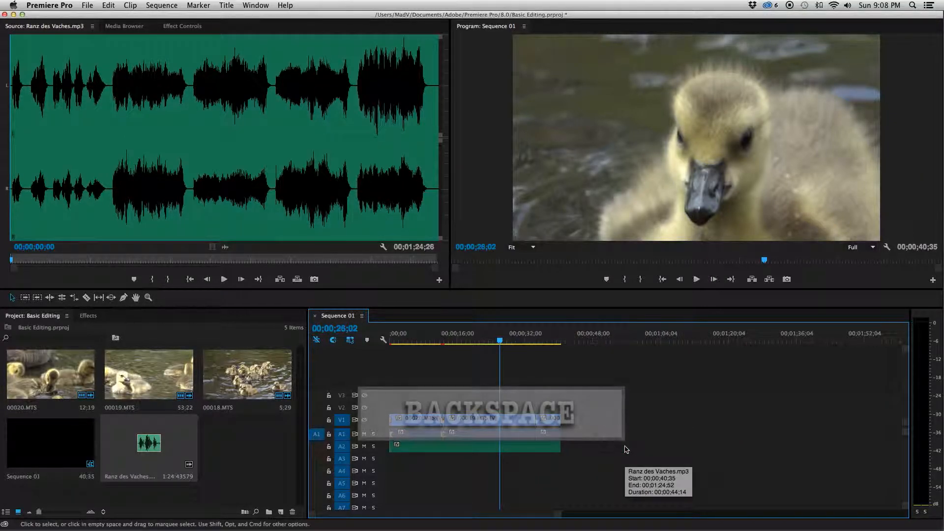
Step: Apply the default transition to the start of the music on track A2 and play the sequence from the beginning
drag(557, 517, 432, 516)
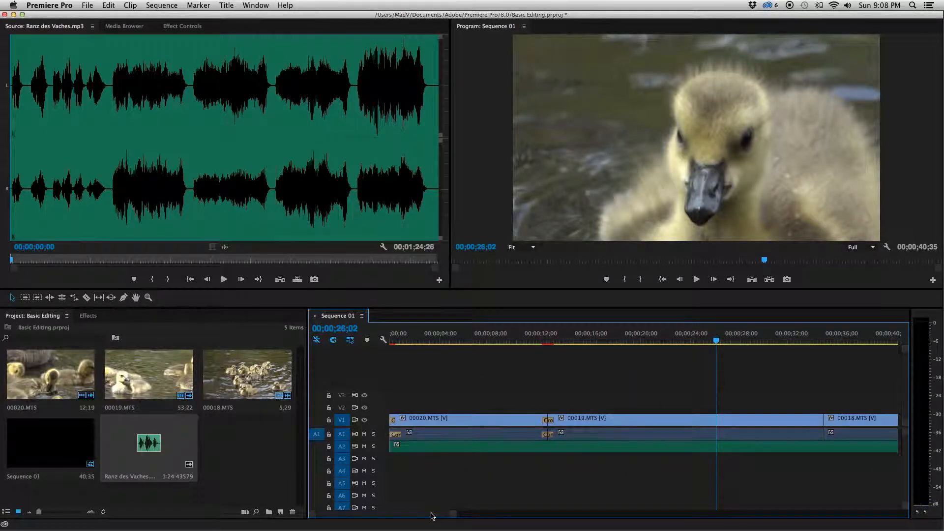
right_click(392, 447)
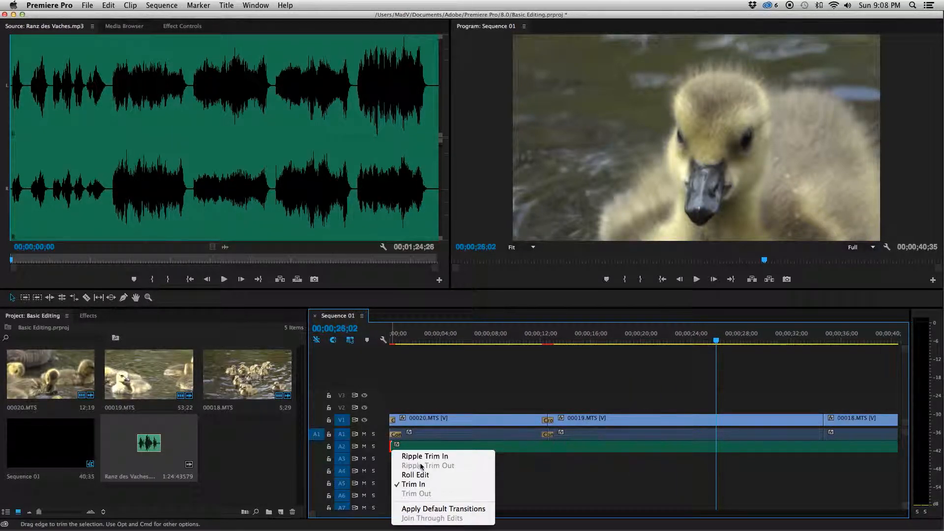
click(456, 508)
click(390, 339)
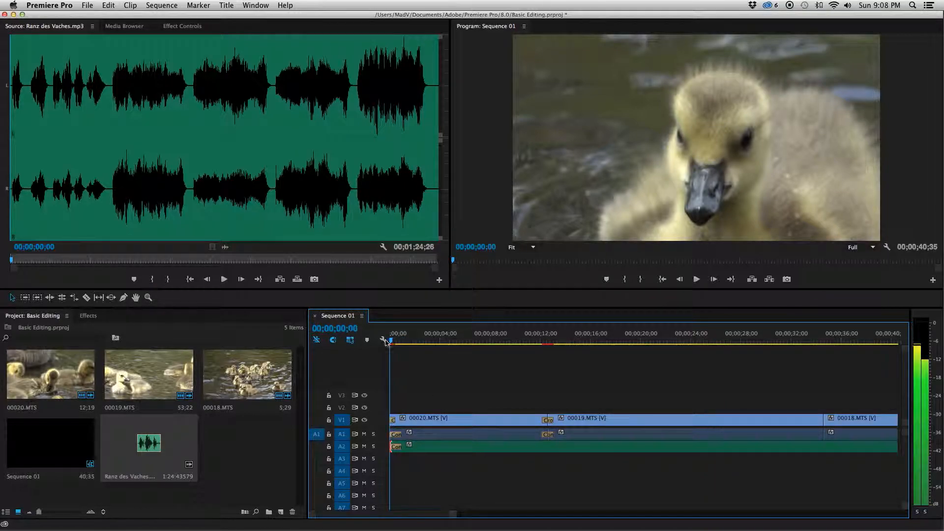
key(space)
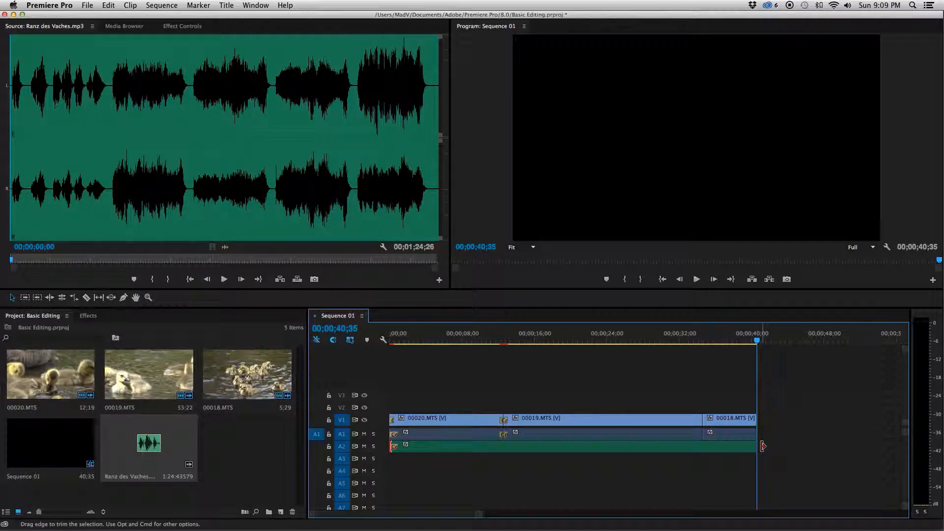
Step: Apply default transitions to the end of the music on A2 and to the end of clip 00018.MTS
right_click(762, 445)
click(805, 513)
right_click(759, 422)
click(801, 484)
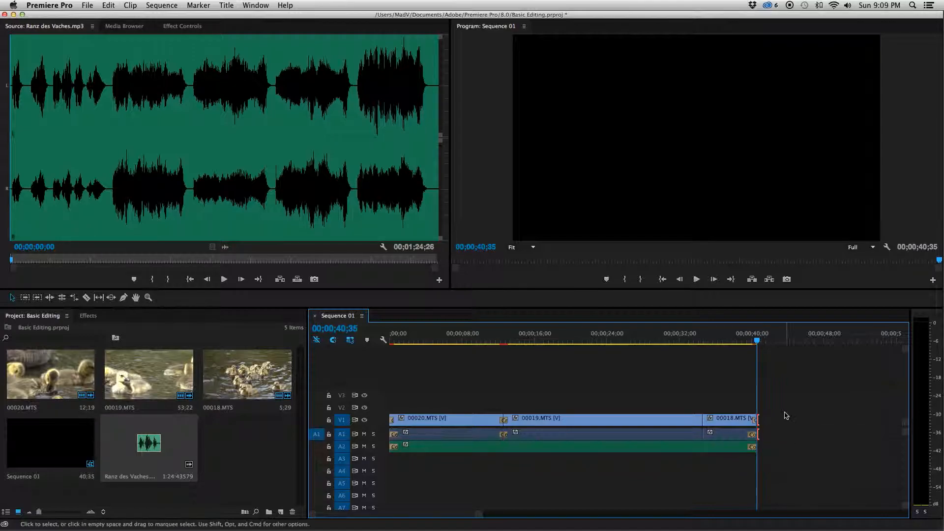
Step: Return the playhead to the start of the sequence and save the project
drag(715, 339, 391, 344)
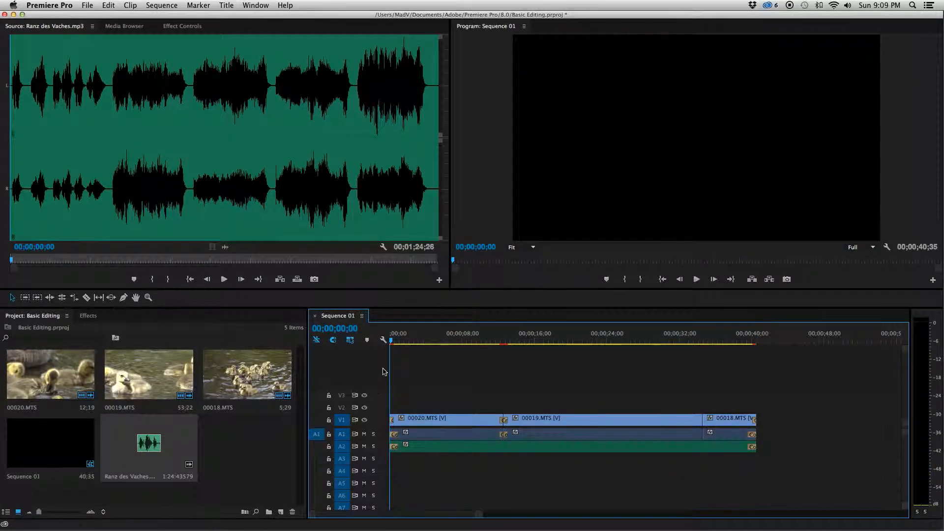
key(ctrl+s)
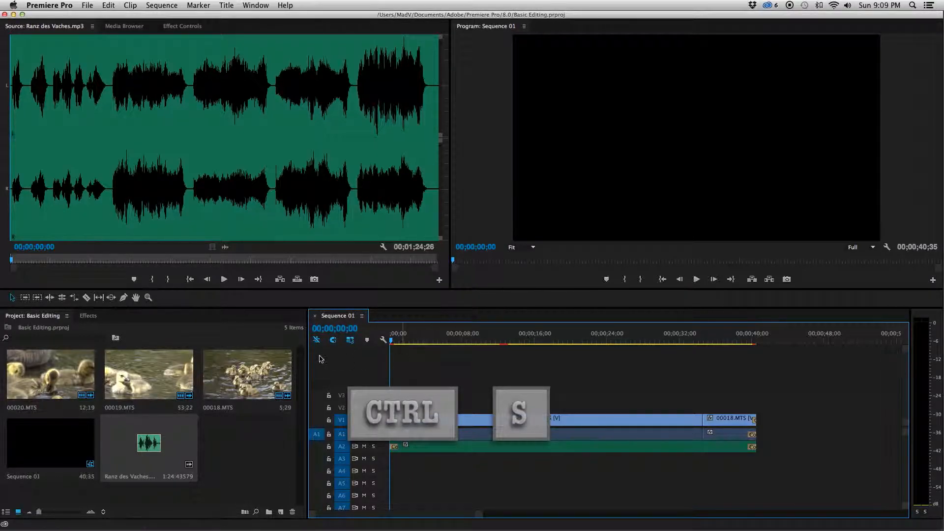
click(282, 432)
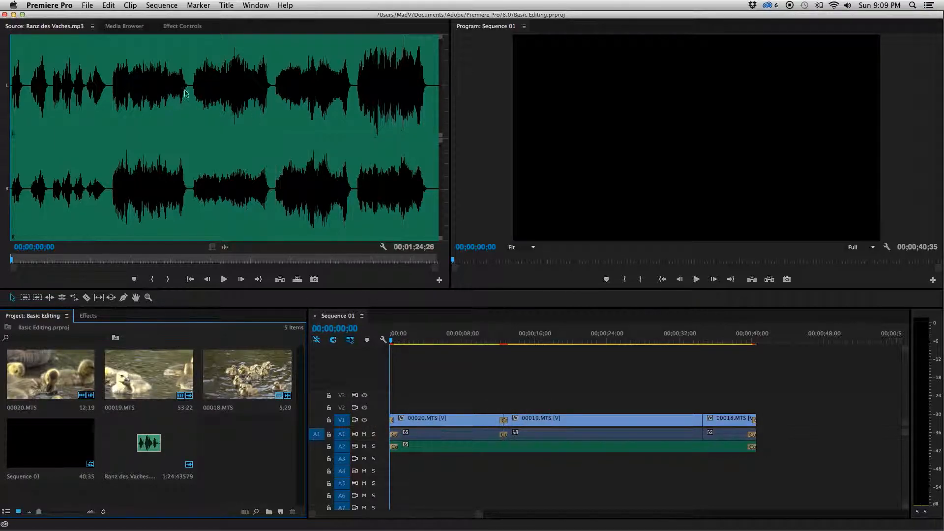
click(86, 7)
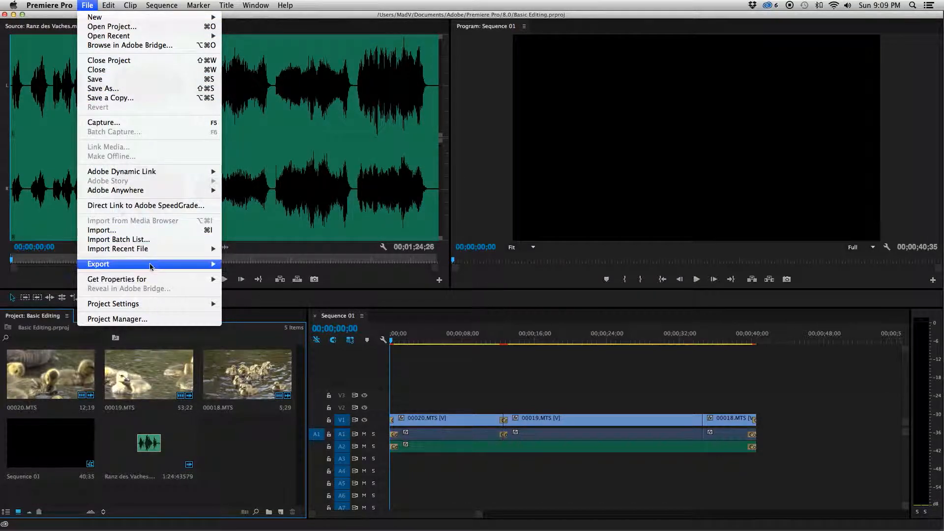
mouse_move(150, 264)
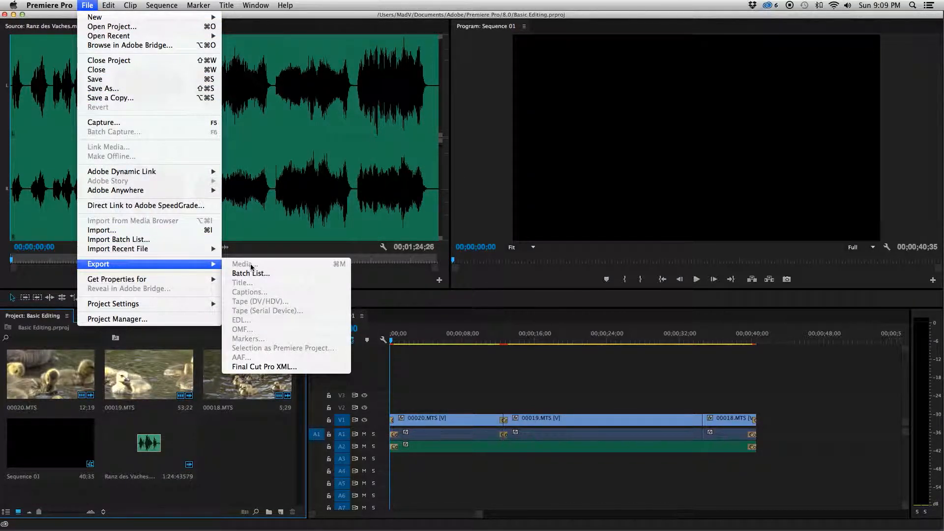
key(Escape)
Step: Open the media export settings for Sequence 01 and name the output video Ducks, saved as MP4 on the Desktop
key(ctrl+m)
drag(399, 335, 362, 341)
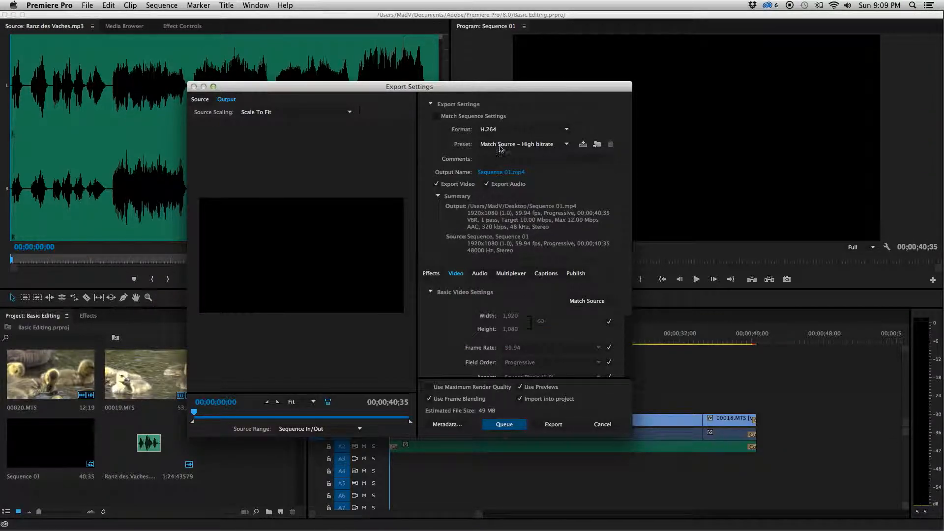
click(507, 173)
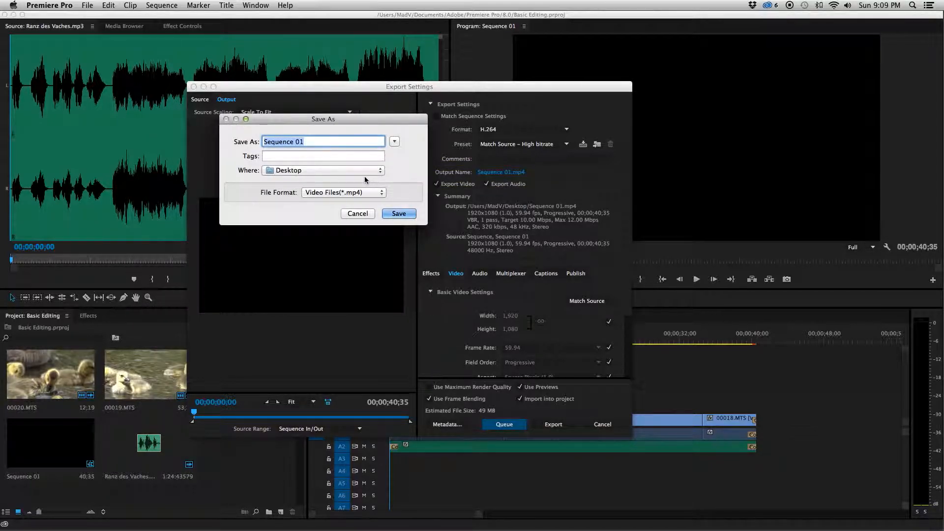
text(Ducks)
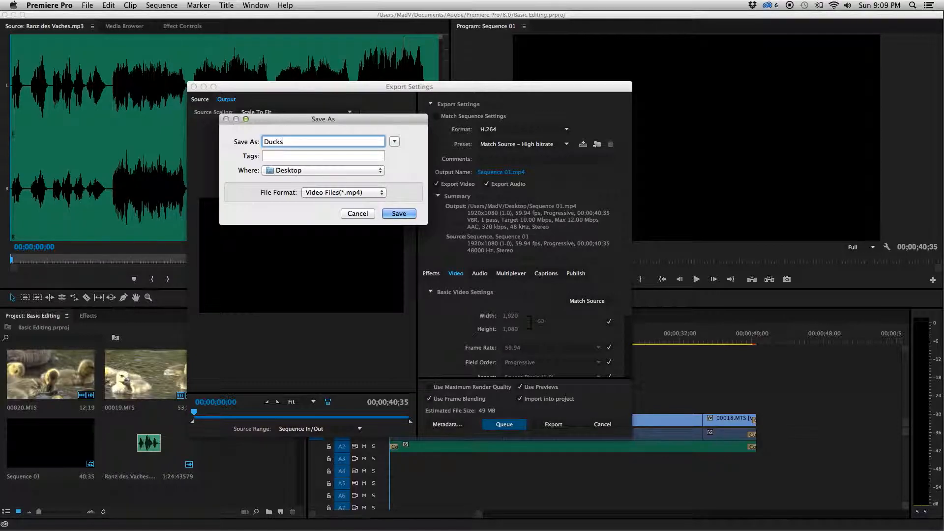
click(399, 214)
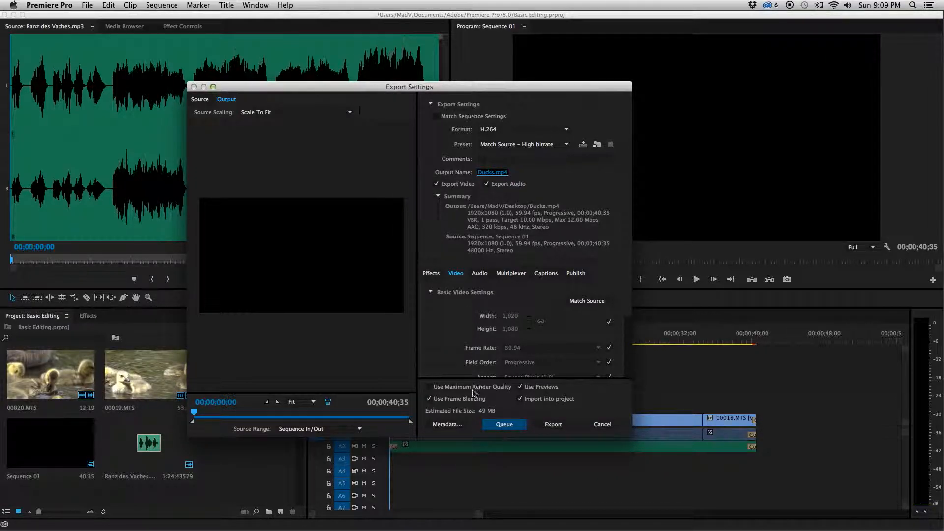
Step: Enable Use Maximum Render Quality and export the sequence as Ducks.mp4
click(496, 389)
click(548, 425)
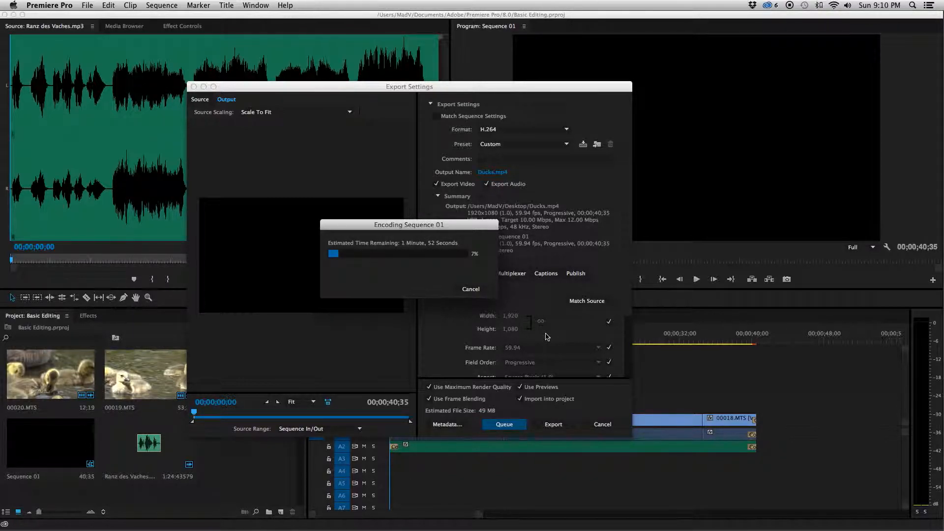
drag(476, 225, 478, 331)
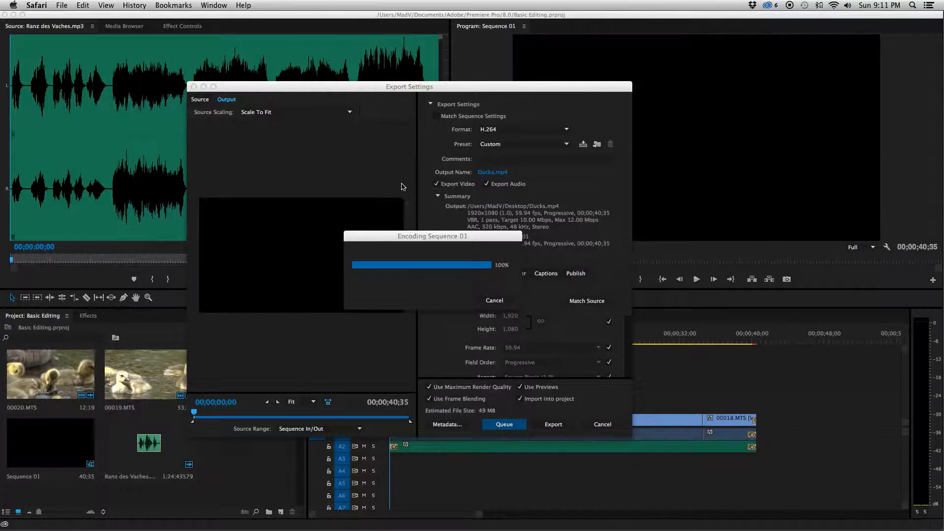
click(457, 241)
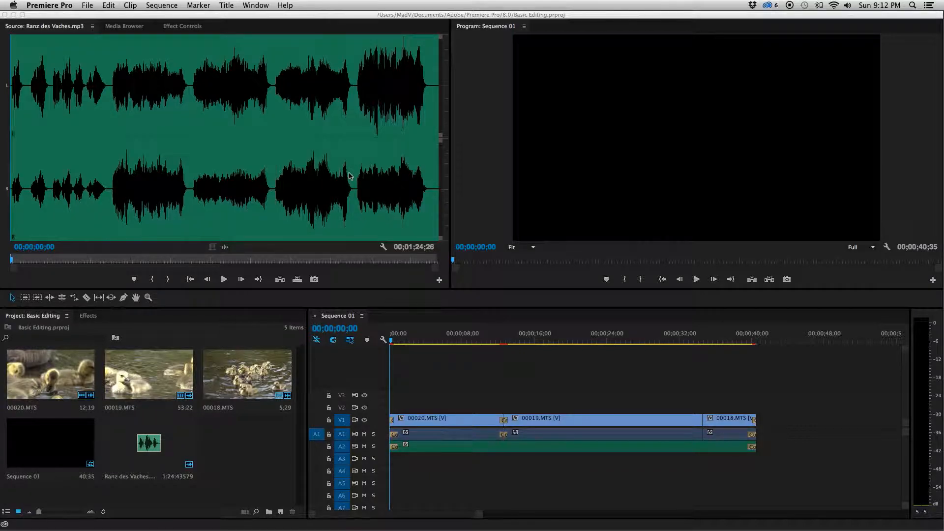
Step: Move Ducks.mp4 near Ranz des Vaches.mp3 on the desktop and play the exported video in QuickTime Player
click(14, 14)
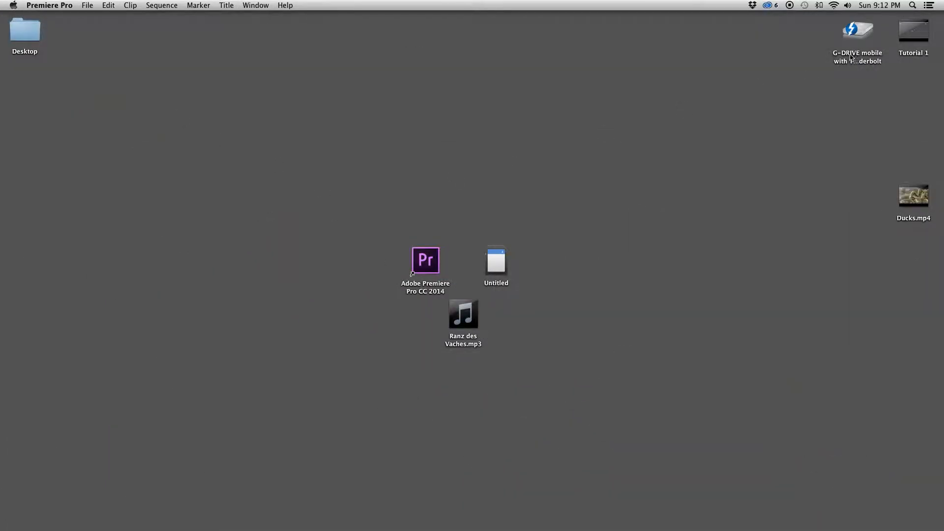
drag(908, 203, 569, 319)
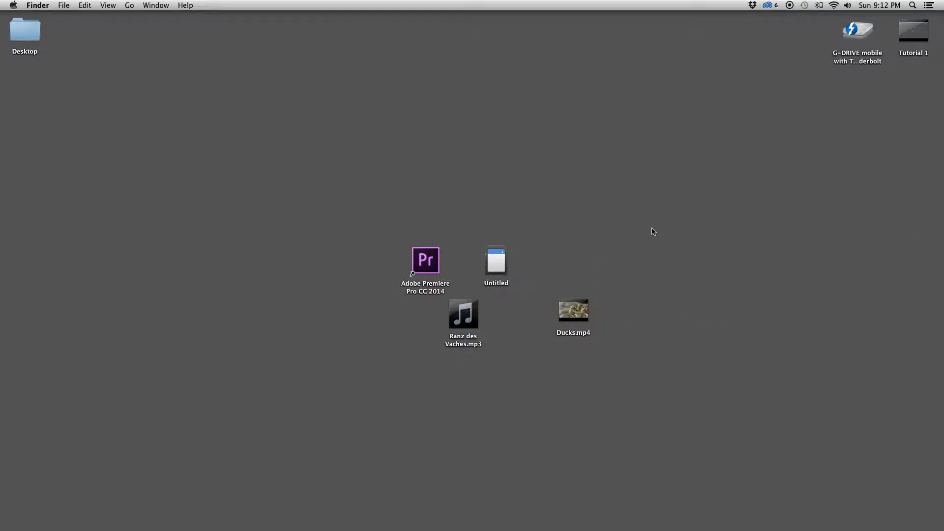
double_click(581, 320)
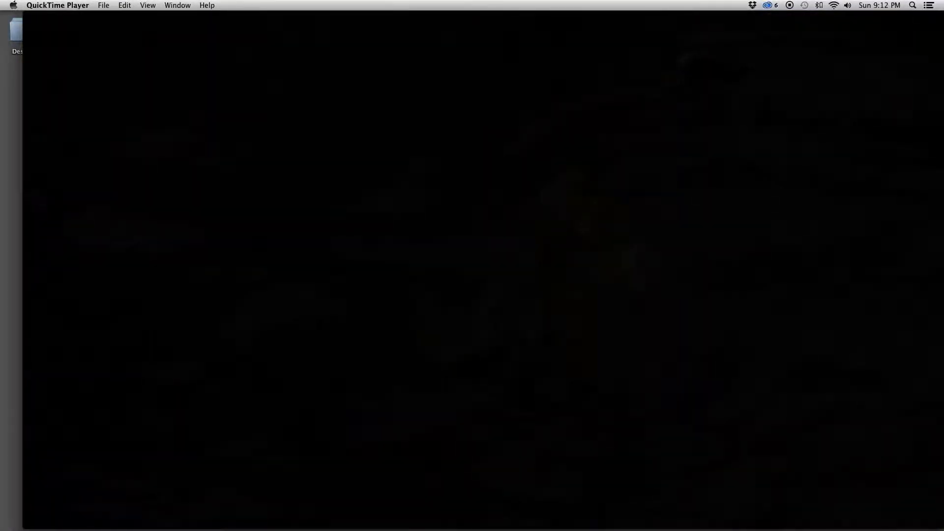
click(30, 17)
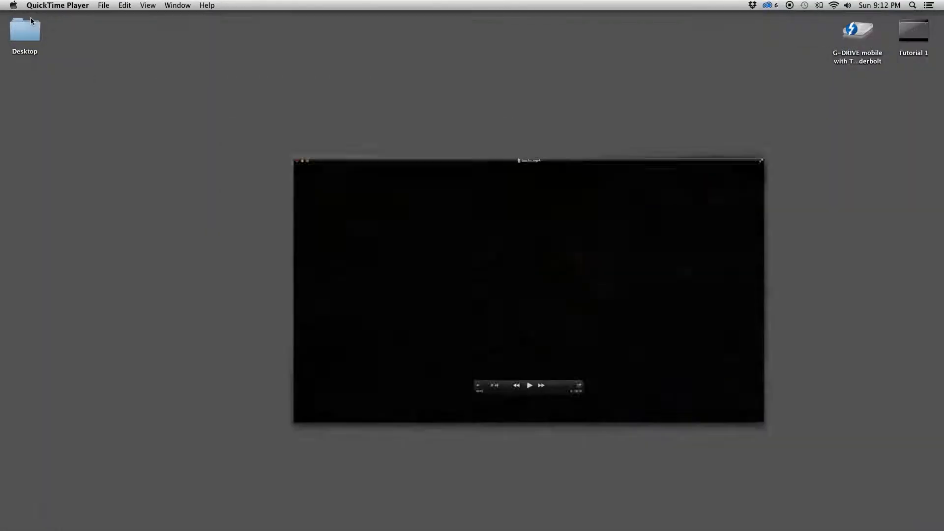